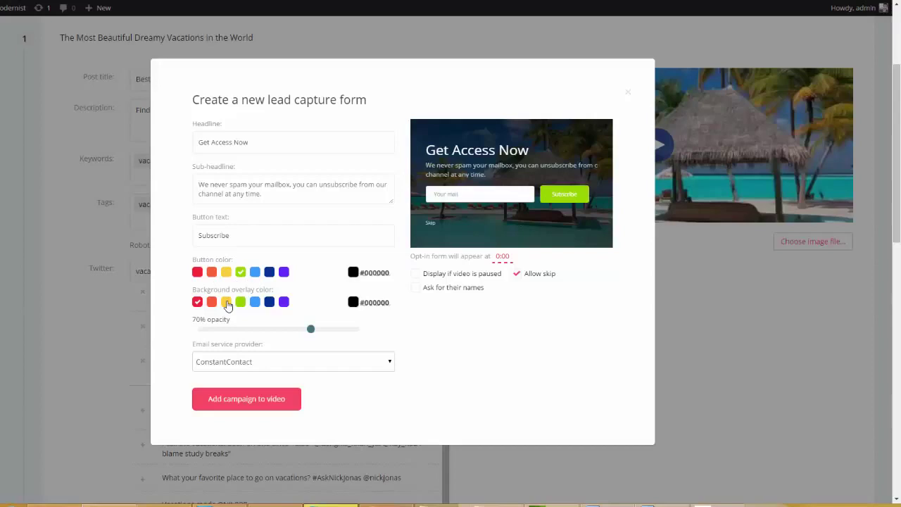
# Give the lead form a purple overlay and keep ConstantContact as the email provider.
pyautogui.click(226, 303)
pyautogui.click(211, 303)
pyautogui.click(198, 303)
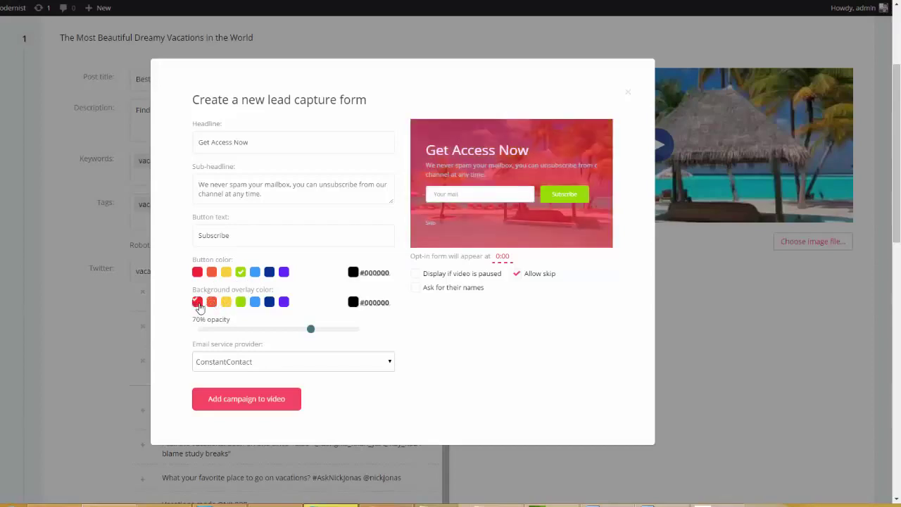
pyautogui.click(283, 302)
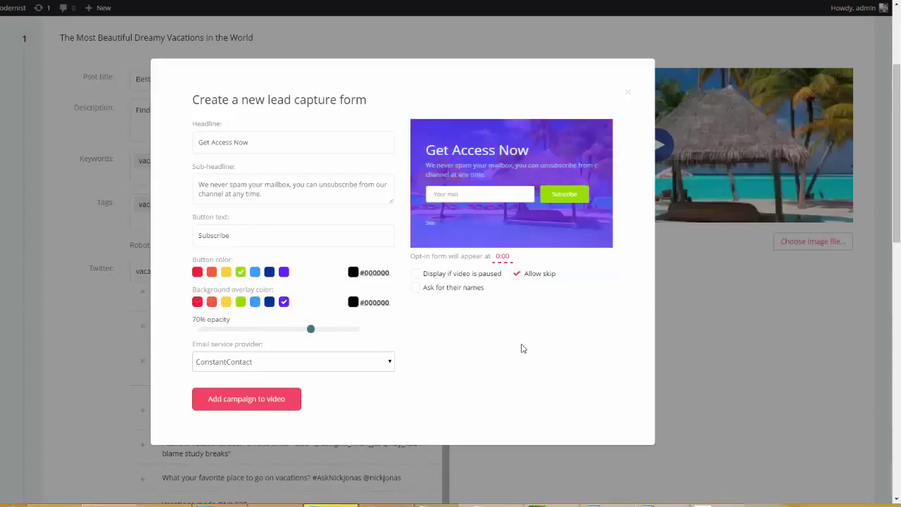
pyautogui.click(390, 362)
pyautogui.click(425, 368)
# Set the form to appear at 0:05 and to display whenever the video is paused.
pyautogui.click(504, 257)
pyautogui.moveTo(438, 271); pyautogui.dragTo(455, 274)
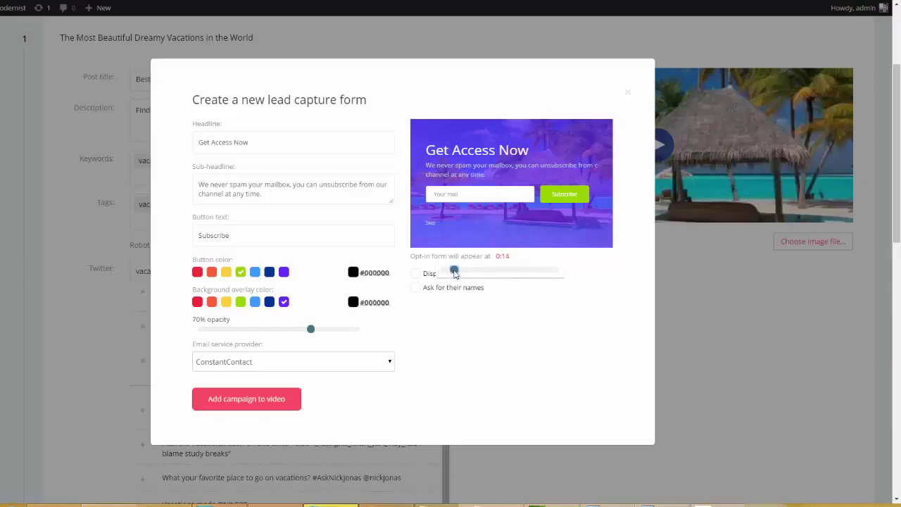
pyautogui.click(535, 326)
pyautogui.click(508, 259)
pyautogui.moveTo(458, 274); pyautogui.dragTo(452, 279)
pyautogui.click(513, 338)
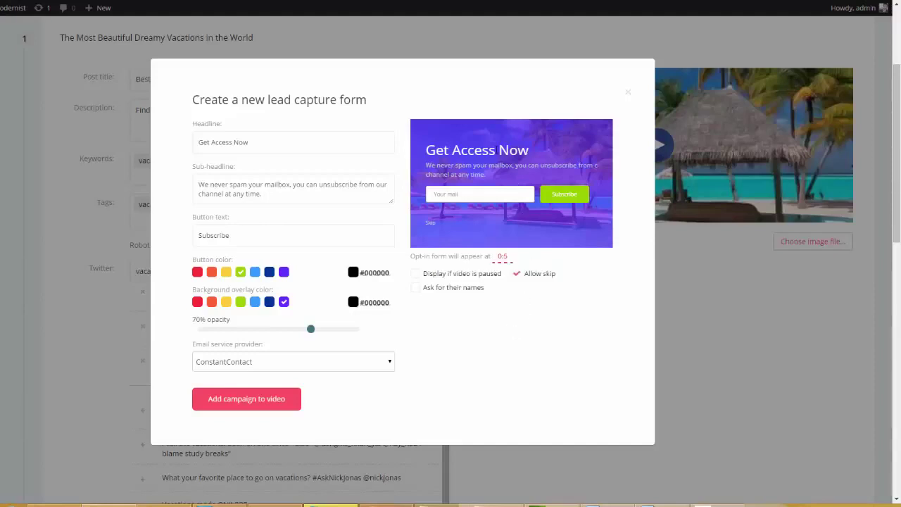
pyautogui.click(416, 274)
# Leave out the name field, disallow skipping, and attach the lead form to the video.
pyautogui.click(415, 293)
pyautogui.click(415, 293)
pyautogui.click(517, 276)
pyautogui.click(515, 278)
pyautogui.click(516, 281)
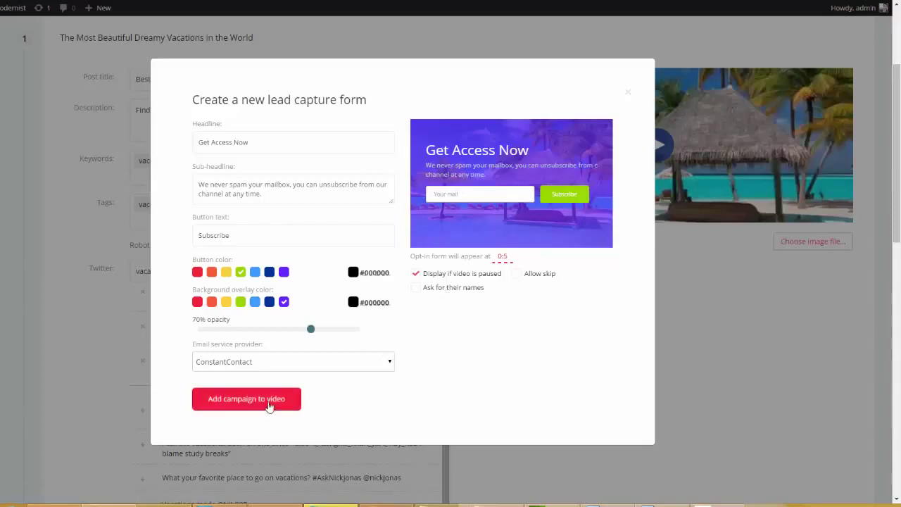
pyautogui.click(246, 399)
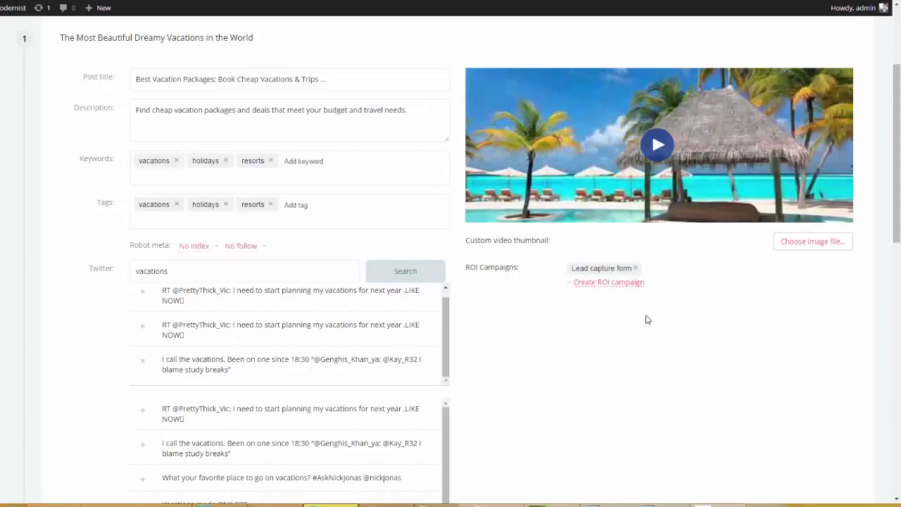
# Start a new ROI campaign of type Video Ad and open its customization form.
pyautogui.click(623, 283)
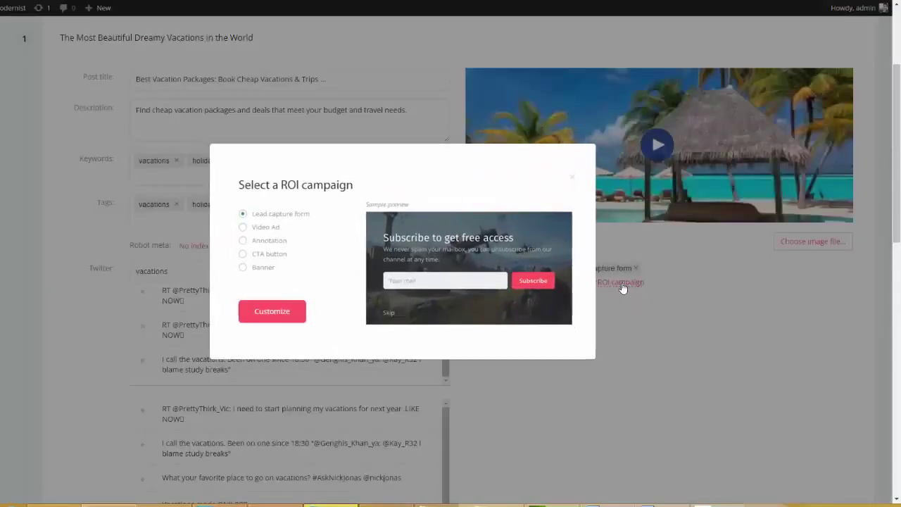
pyautogui.click(243, 227)
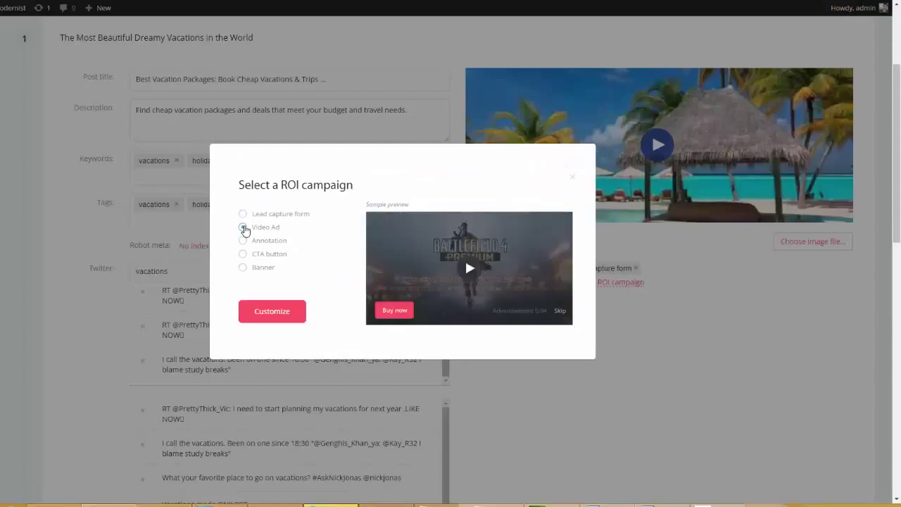
pyautogui.click(273, 312)
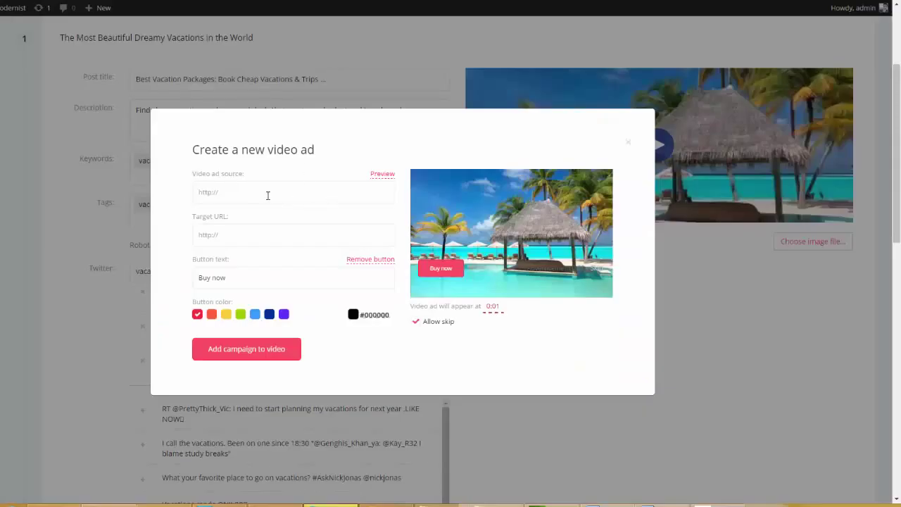
# Paste the YouTube link as the ad source and myvacationpackages.com as the target URL.
pyautogui.click(255, 194)
pyautogui.write('https://www.youtube.com/watch?v=zia7oC8mC48')
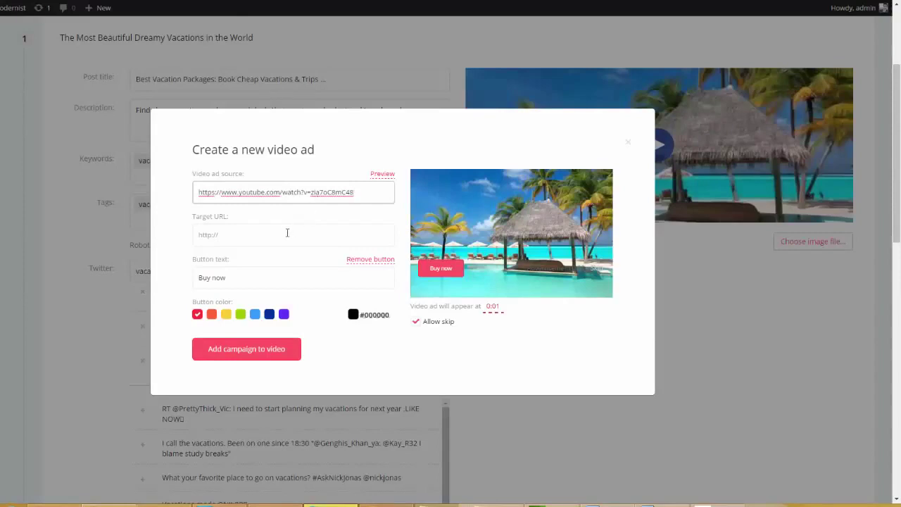
pyautogui.click(332, 231)
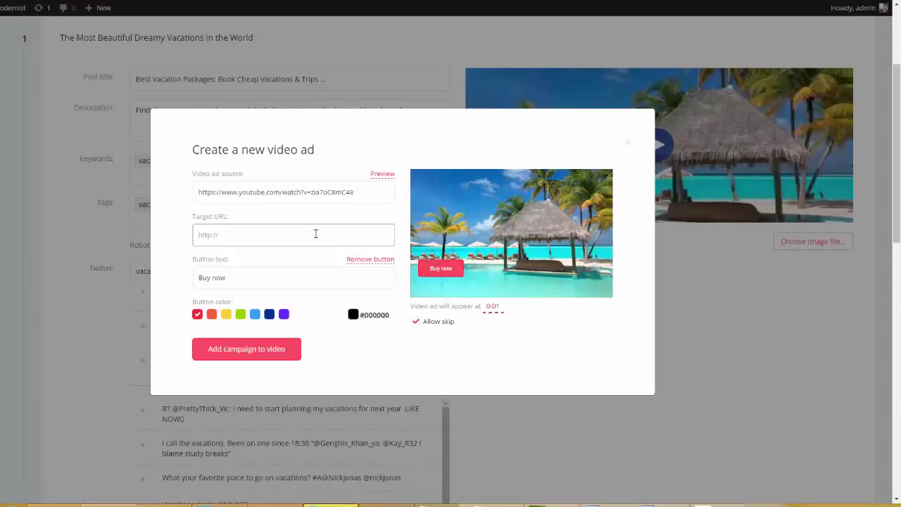
pyautogui.write('myvacationpackages.com')
# Set button text 'Book Your Vacations' in orange, keep 0:01 timing, and attach the ad.
pyautogui.moveTo(258, 280); pyautogui.dragTo(165, 279)
pyautogui.write('B')
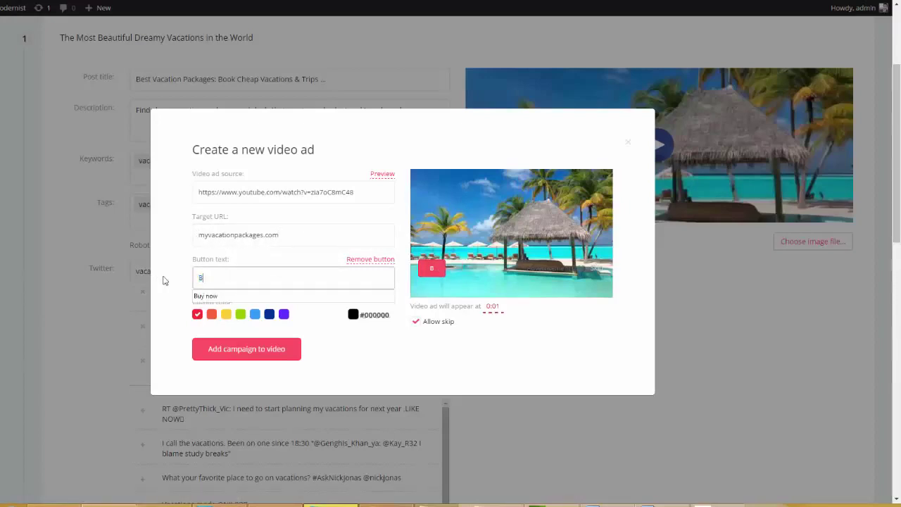
pyautogui.write('ook Your Vacations')
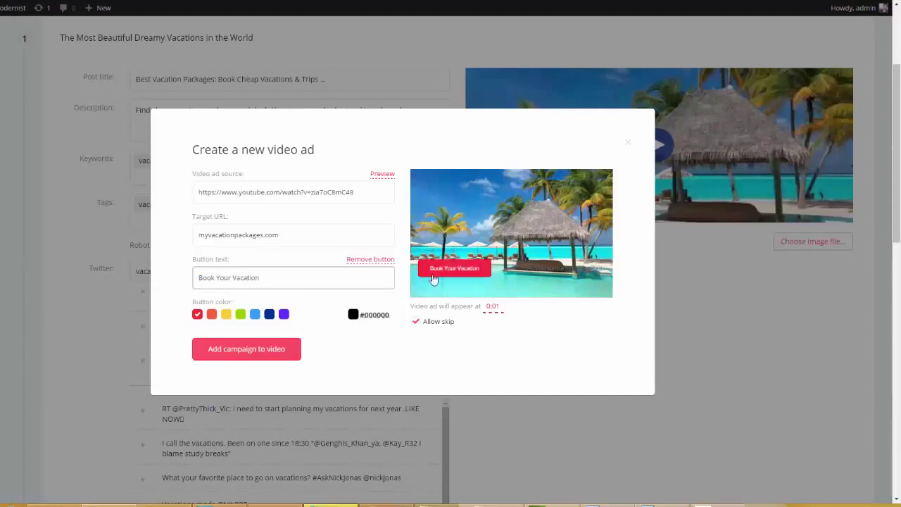
pyautogui.click(212, 314)
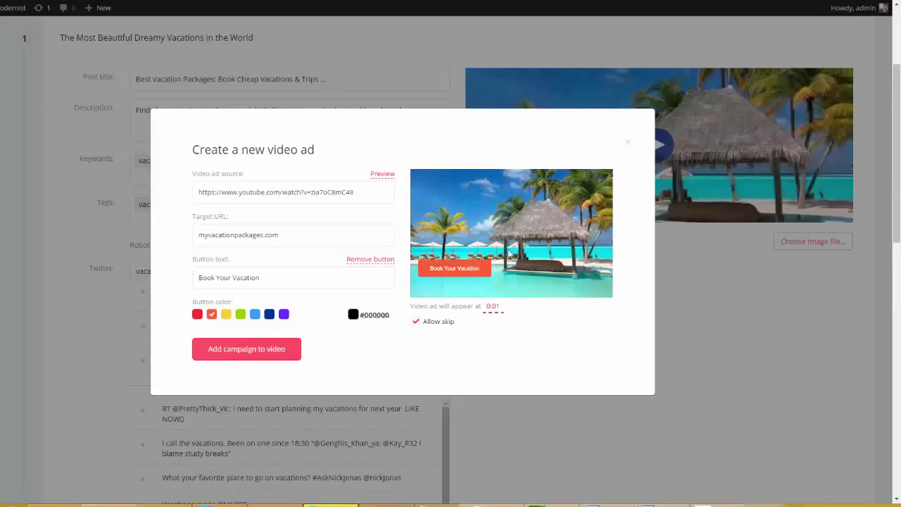
pyautogui.click(492, 307)
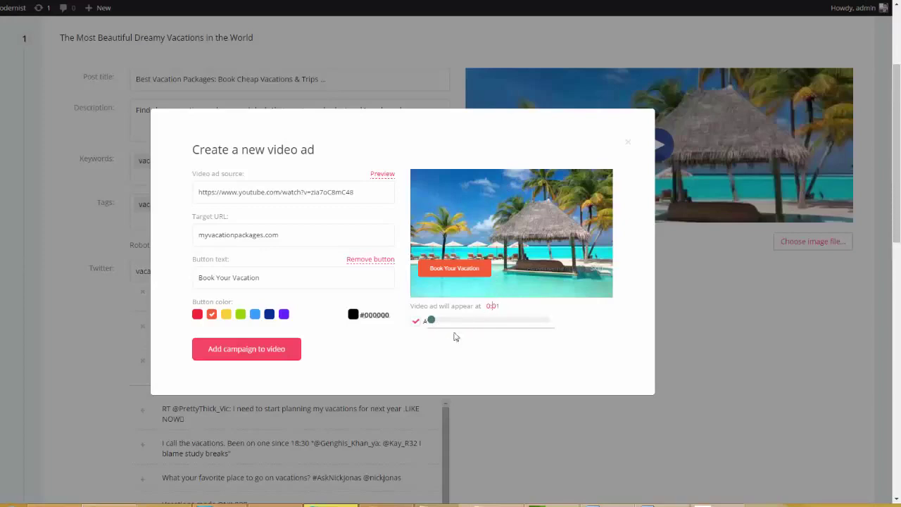
pyautogui.click(469, 350)
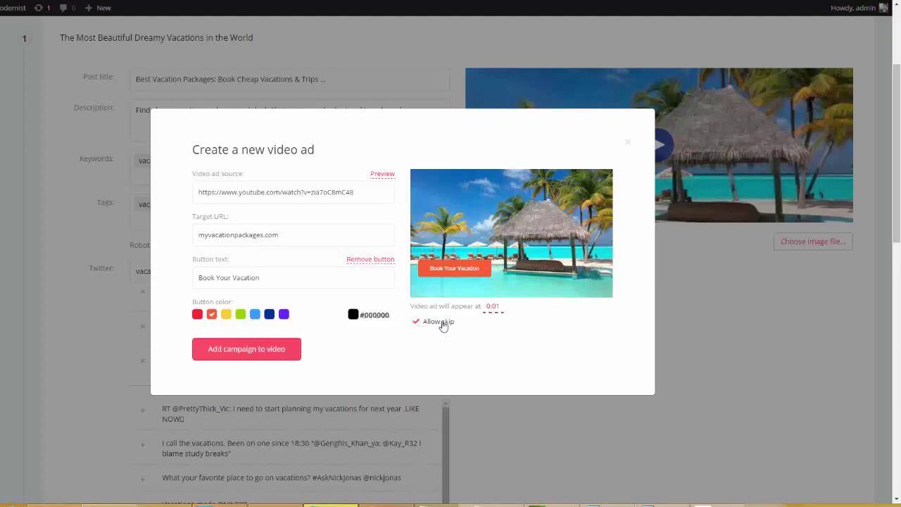
pyautogui.click(264, 349)
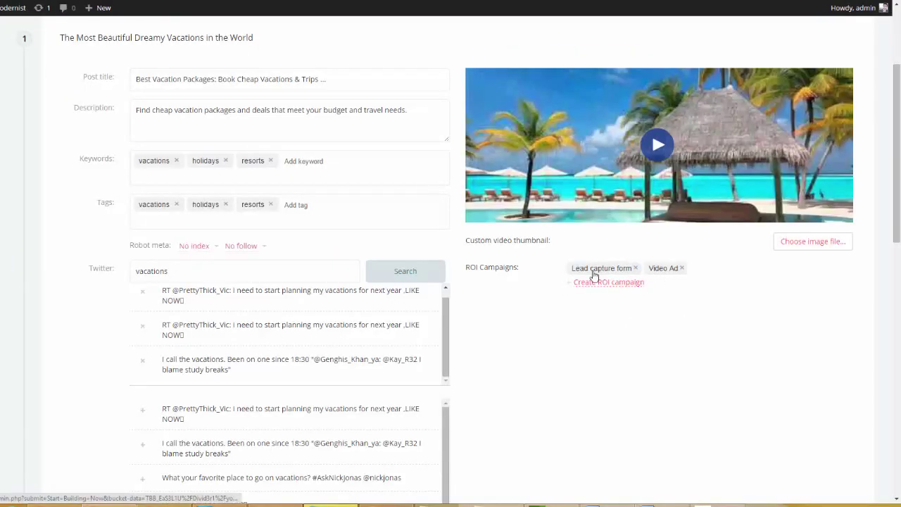
# Dismiss the ROI campaign chooser without adding another campaign and continue to Authority.
pyautogui.click(640, 282)
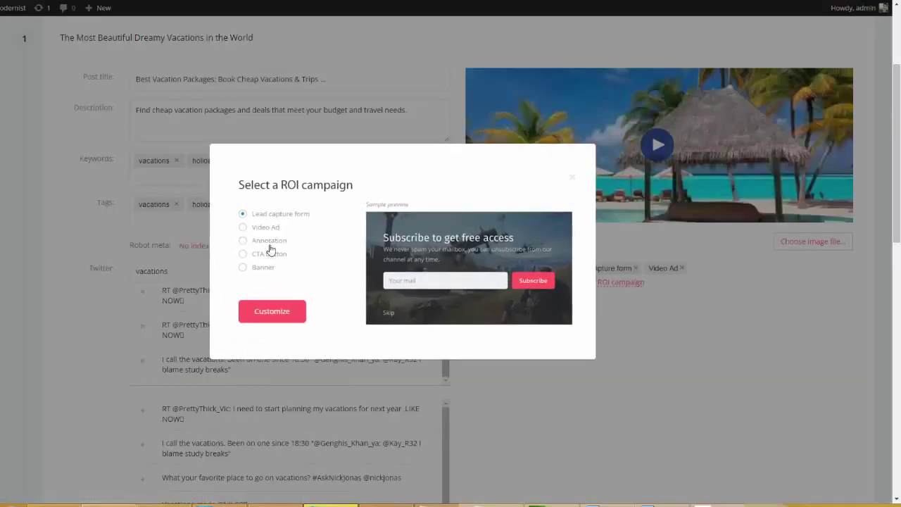
pyautogui.click(571, 178)
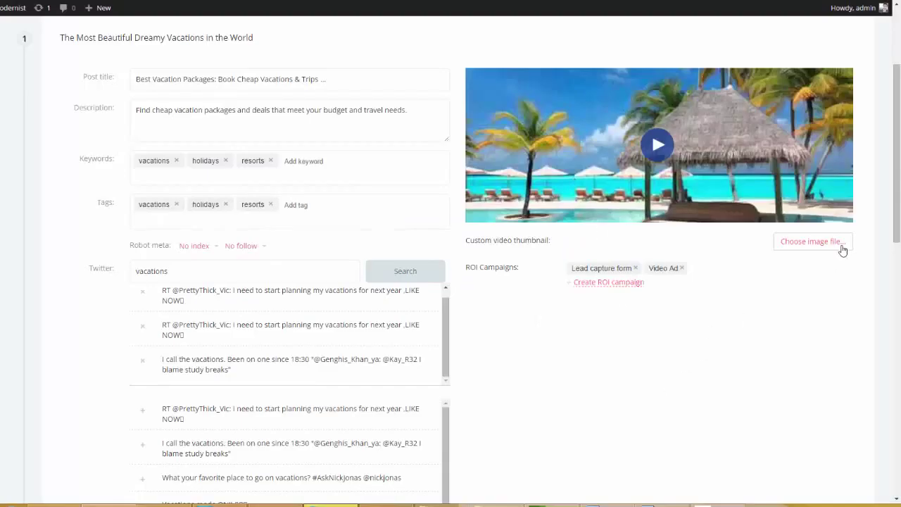
pyautogui.scroll(-10, 883, 188)
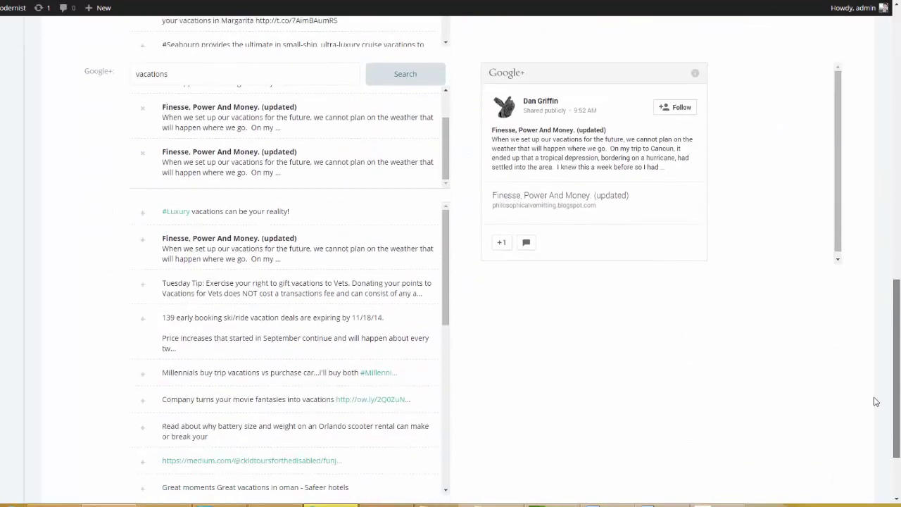
pyautogui.click(828, 483)
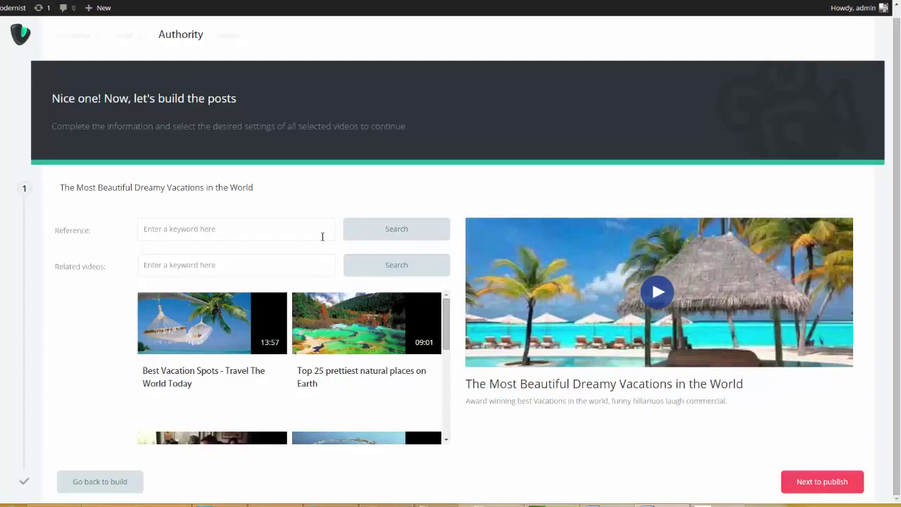
# Search references for 'vacations' and add two Hotwire results to the post.
pyautogui.click(302, 228)
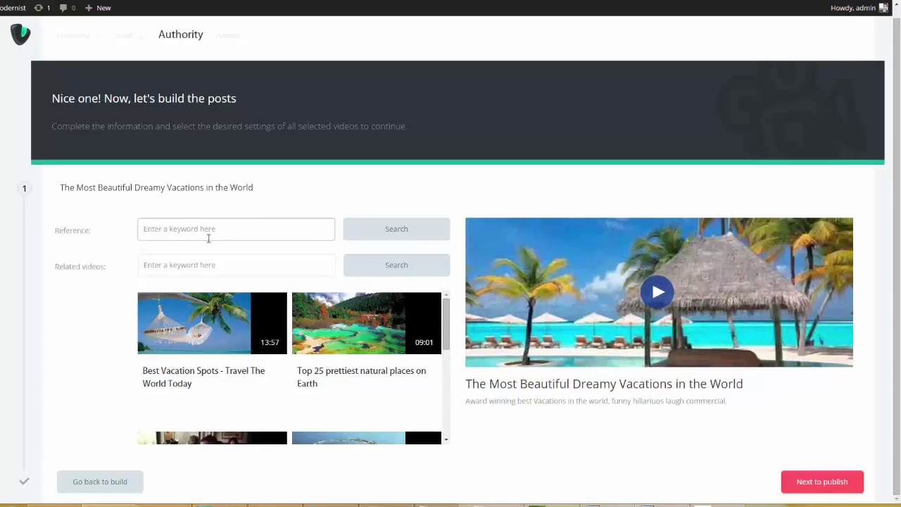
pyautogui.write('vacations')
pyautogui.click(367, 230)
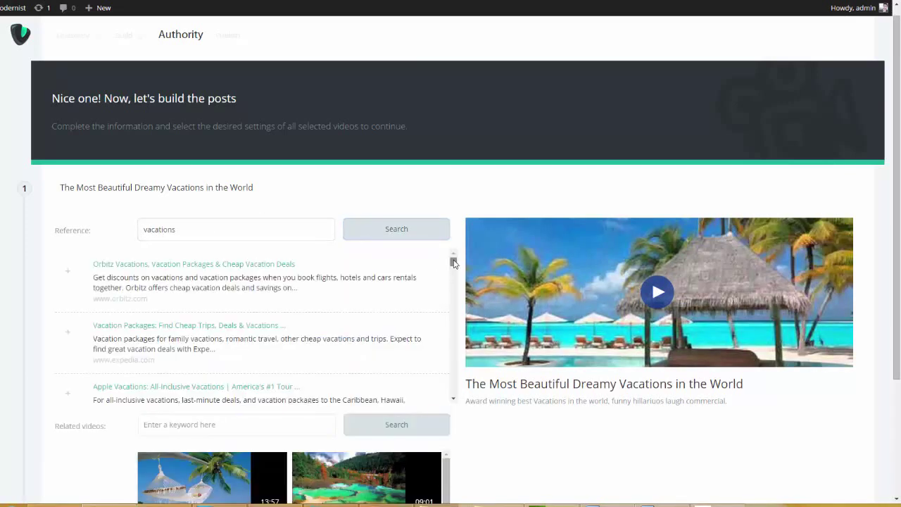
pyautogui.scroll(-2, 454, 263)
pyautogui.moveTo(453, 263); pyautogui.dragTo(445, 288)
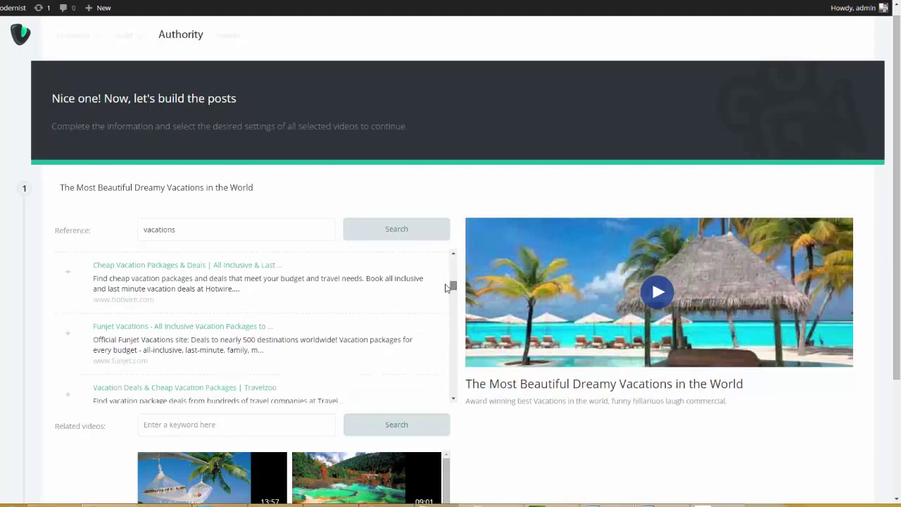
pyautogui.click(67, 274)
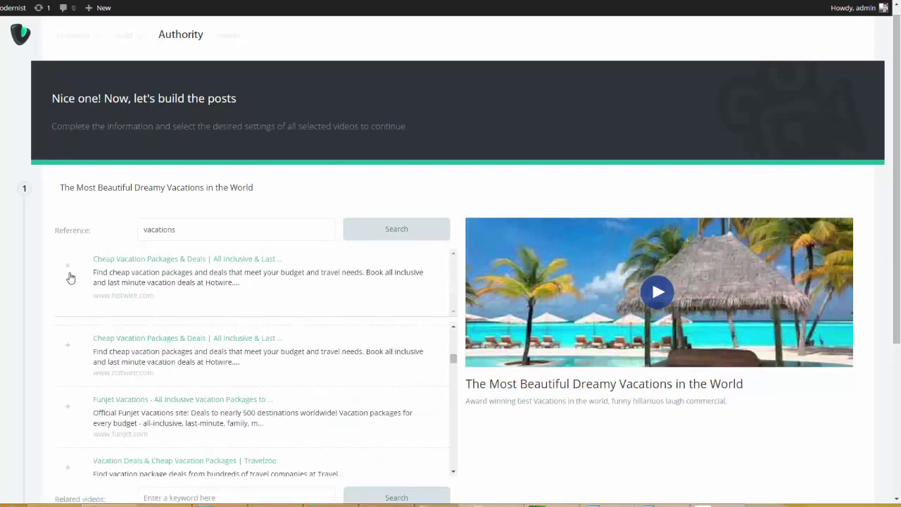
pyautogui.click(71, 348)
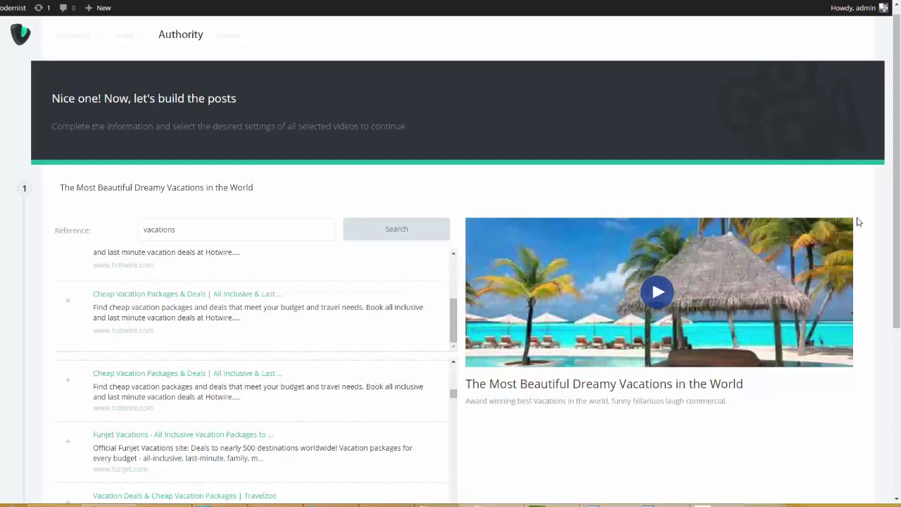
# Search related videos for 'vacations' and add I'm On Vacation (Song), 8 Dream Vacations and another clip.
pyautogui.moveTo(896, 201); pyautogui.dragTo(873, 311)
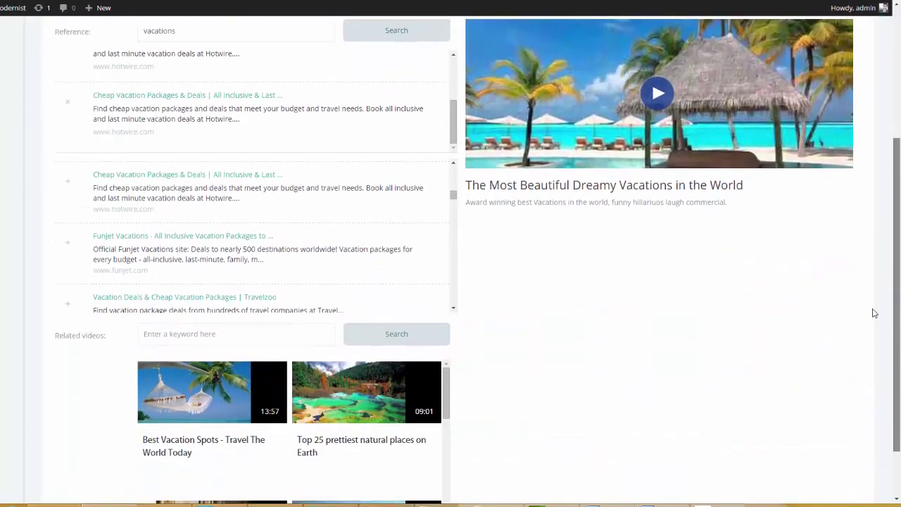
pyautogui.click(230, 314)
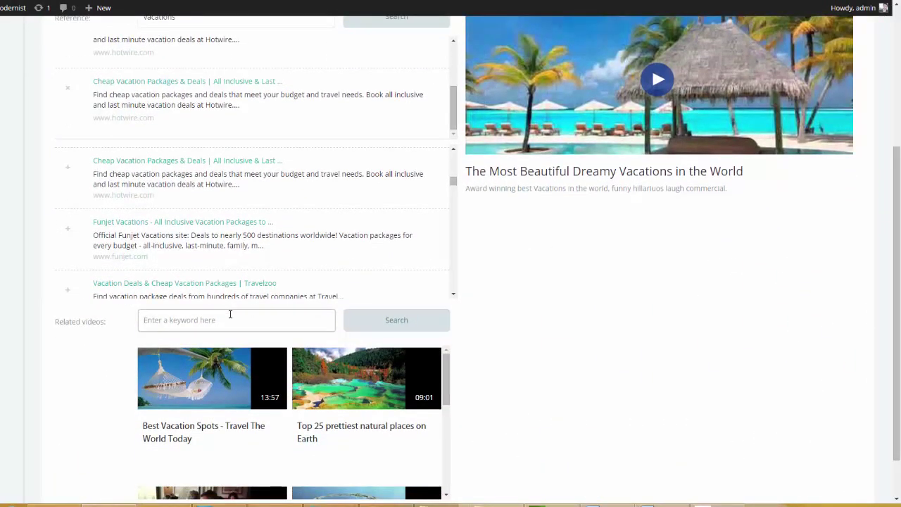
pyautogui.write('vacations')
pyautogui.click(398, 316)
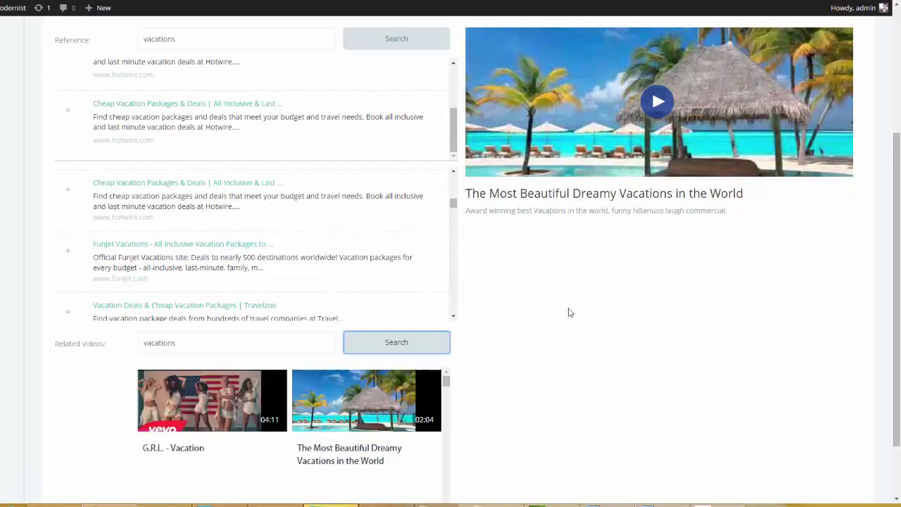
pyautogui.scroll(-2, 894, 278)
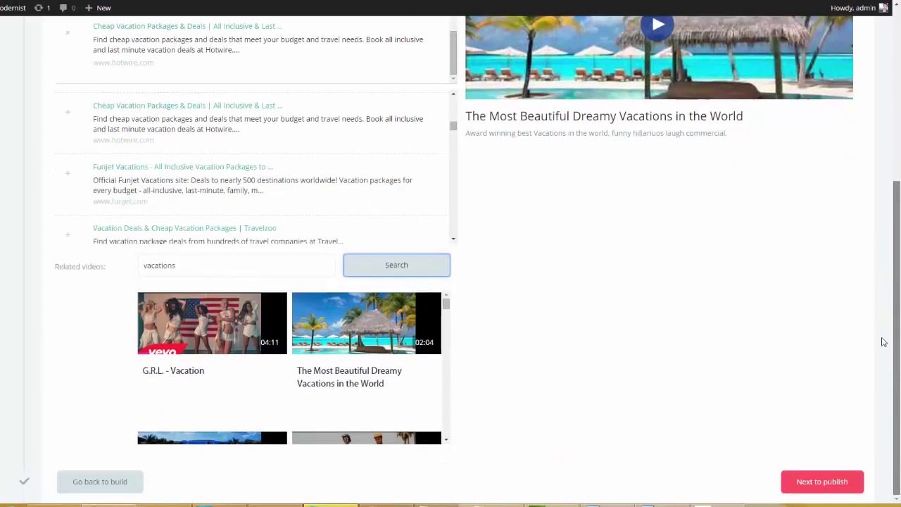
pyautogui.click(446, 304)
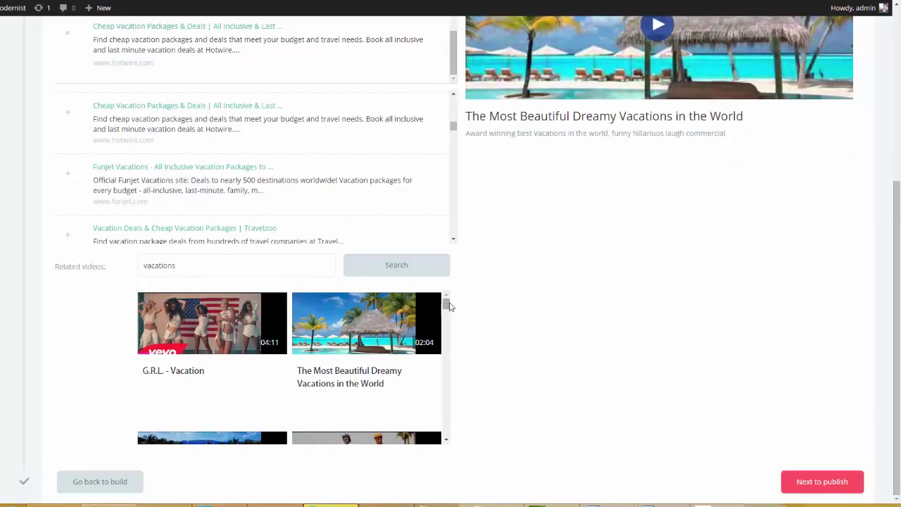
pyautogui.scroll(-2, 446, 310)
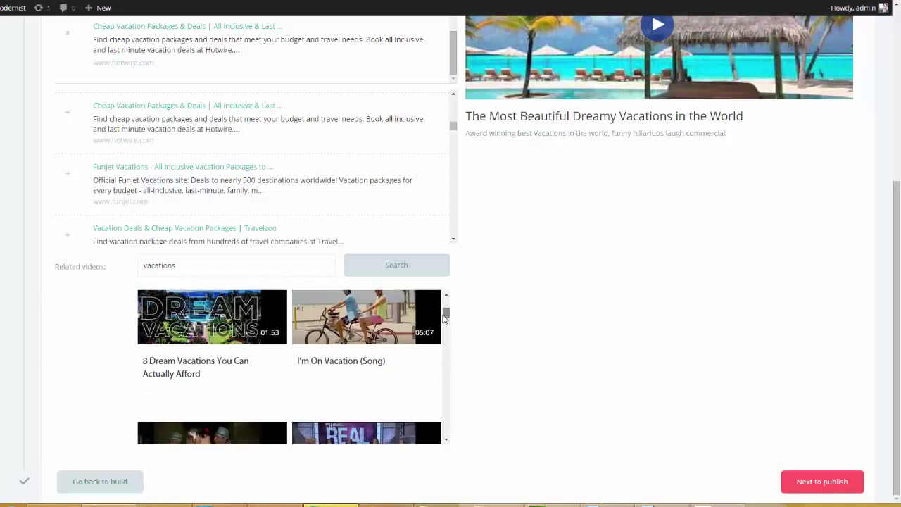
pyautogui.click(398, 323)
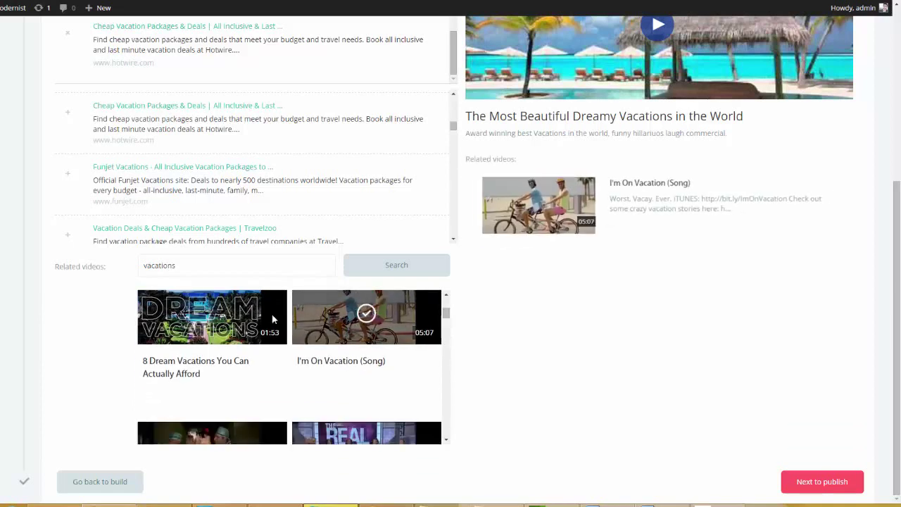
pyautogui.click(212, 313)
pyautogui.click(207, 432)
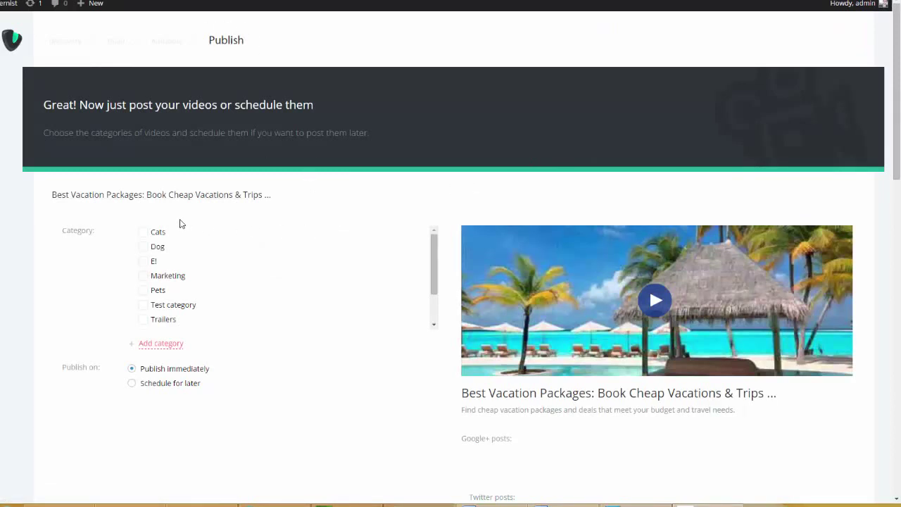
# Tick the Test category and cancel scheduling so the post publishes immediately.
pyautogui.click(144, 306)
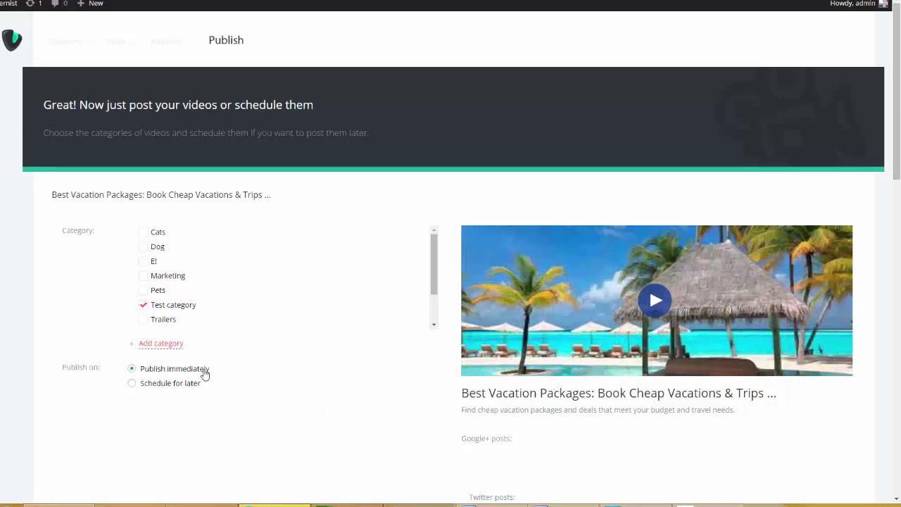
pyautogui.click(131, 384)
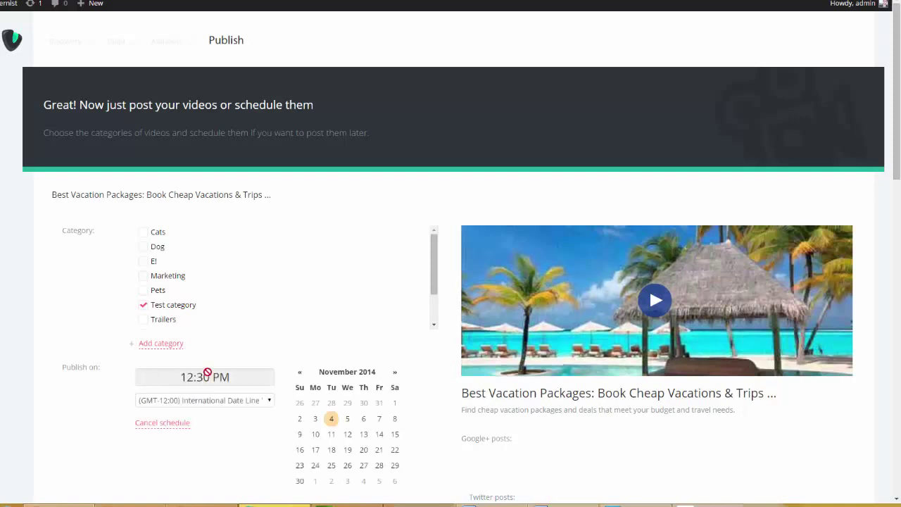
pyautogui.scroll(-2, 437, 294)
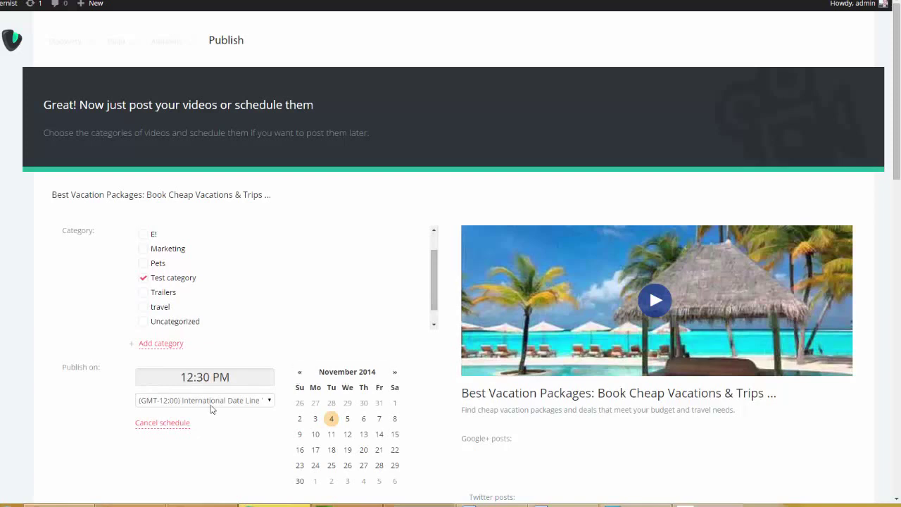
pyautogui.click(167, 423)
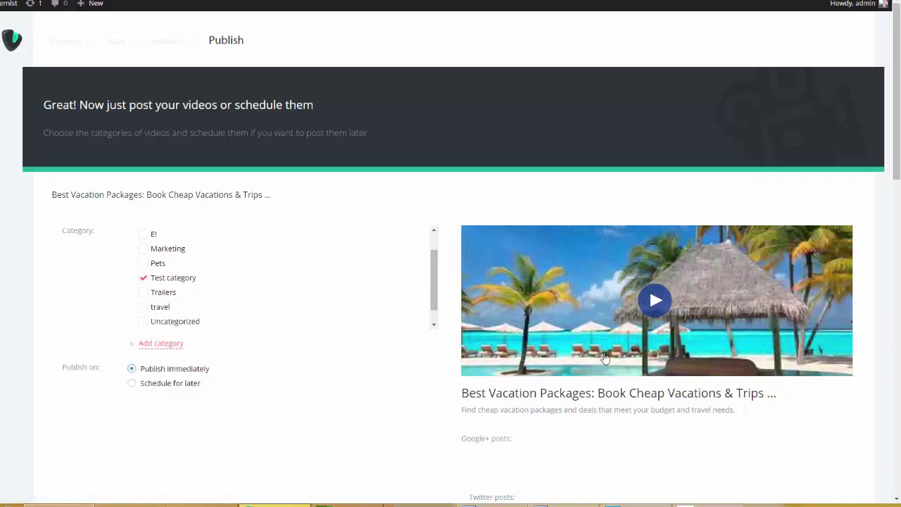
# Scroll past the tweets, references and related videos and finish the vacation post.
pyautogui.moveTo(898, 180); pyautogui.dragTo(857, 416)
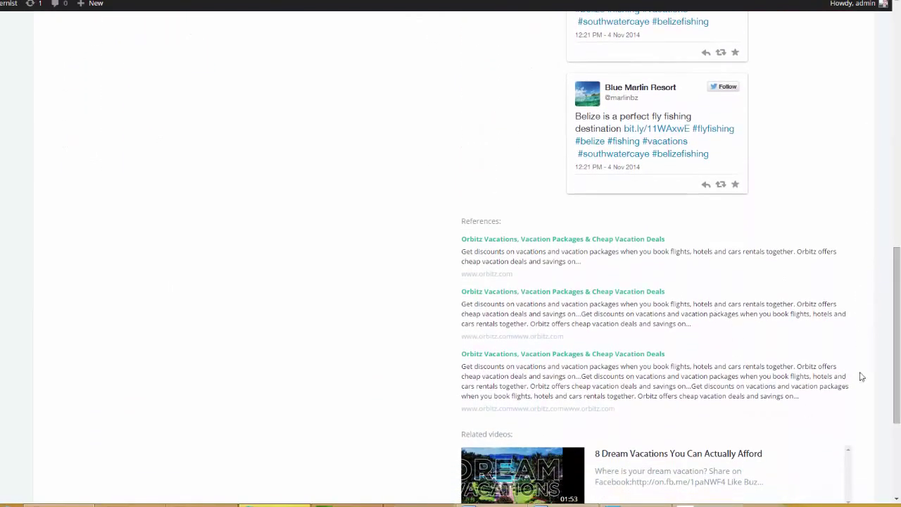
pyautogui.moveTo(892, 357); pyautogui.dragTo(881, 446)
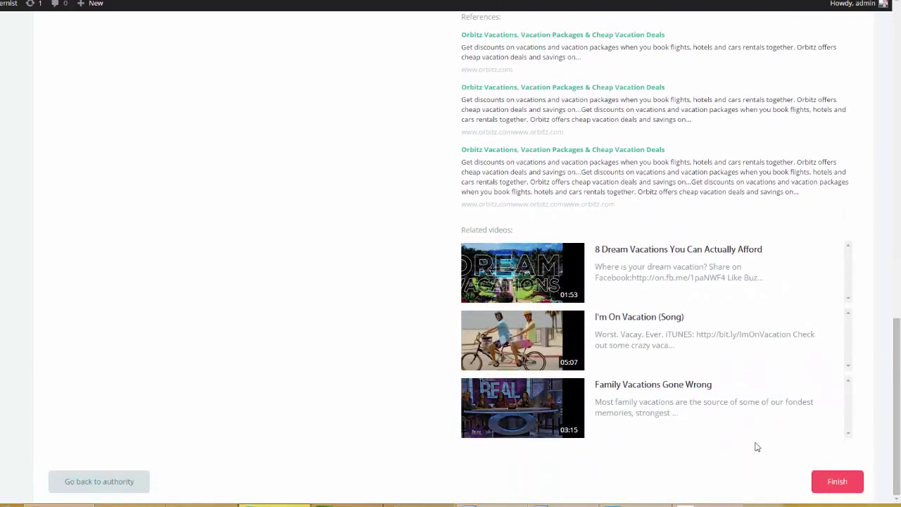
pyautogui.click(837, 483)
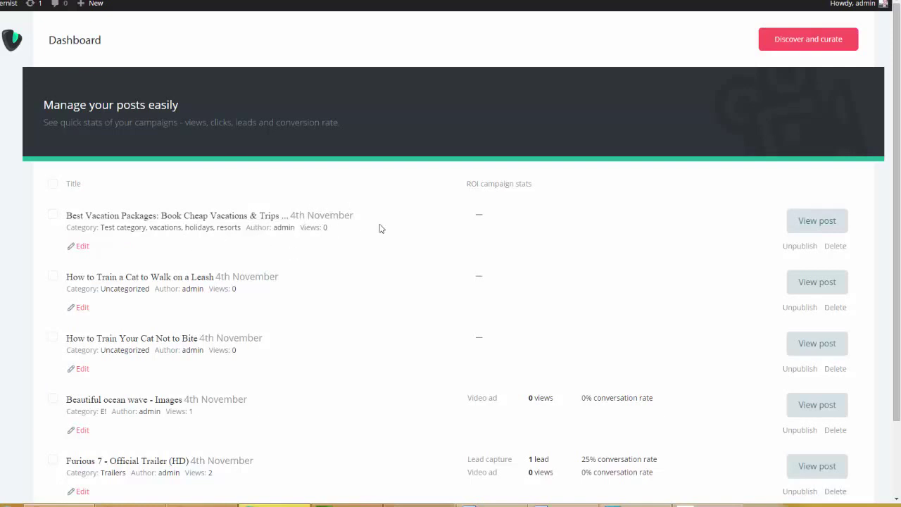
pyautogui.click(814, 225)
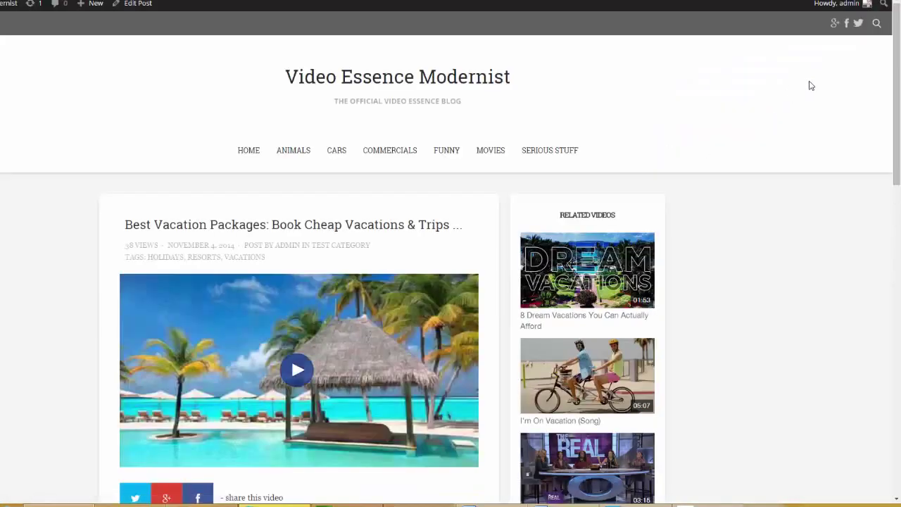
pyautogui.click(295, 150)
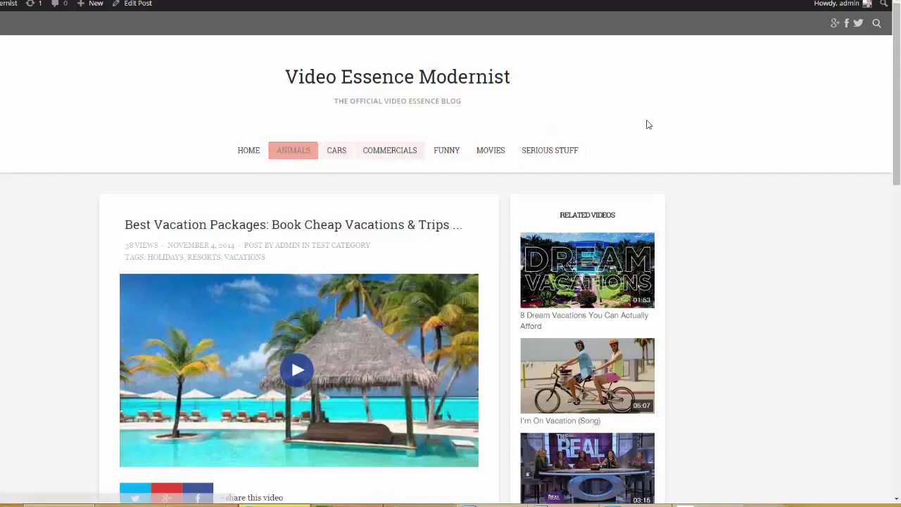
pyautogui.scroll(-3, 886, 84)
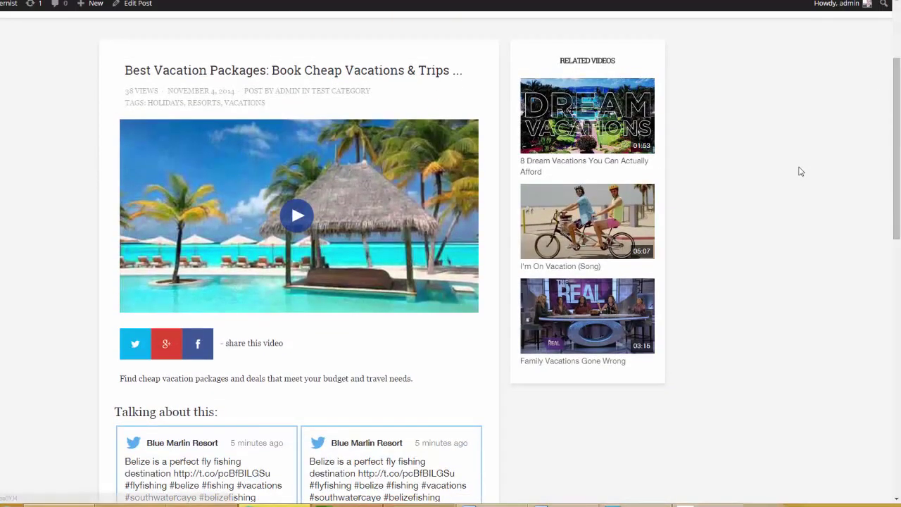
pyautogui.scroll(-2, 895, 151)
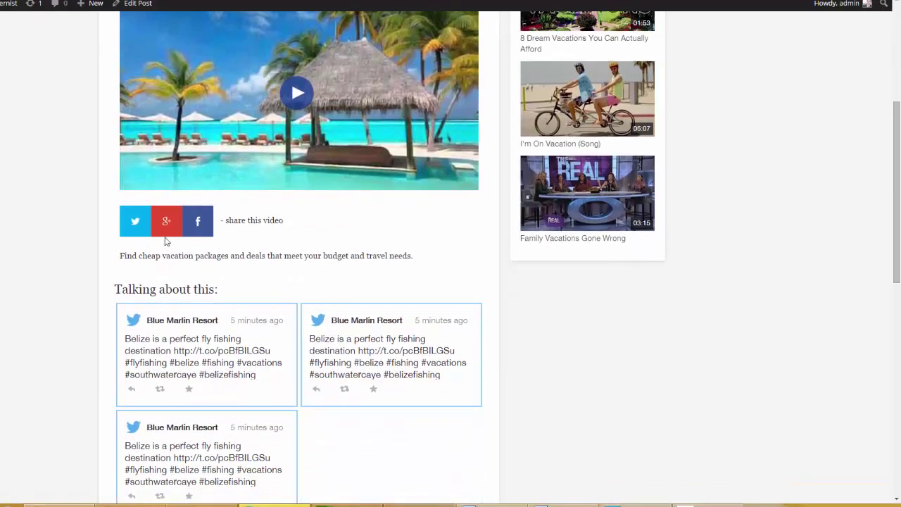
pyautogui.scroll(2, 886, 126)
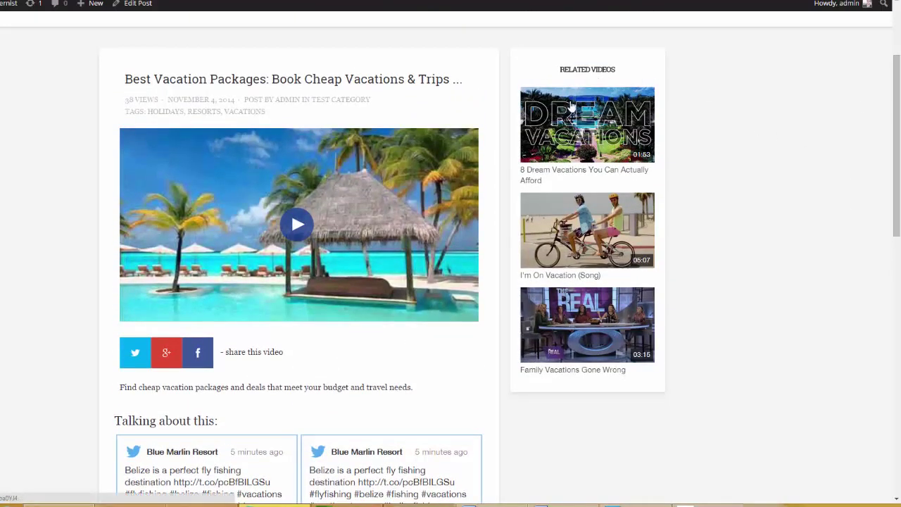
pyautogui.scroll(-4, 880, 165)
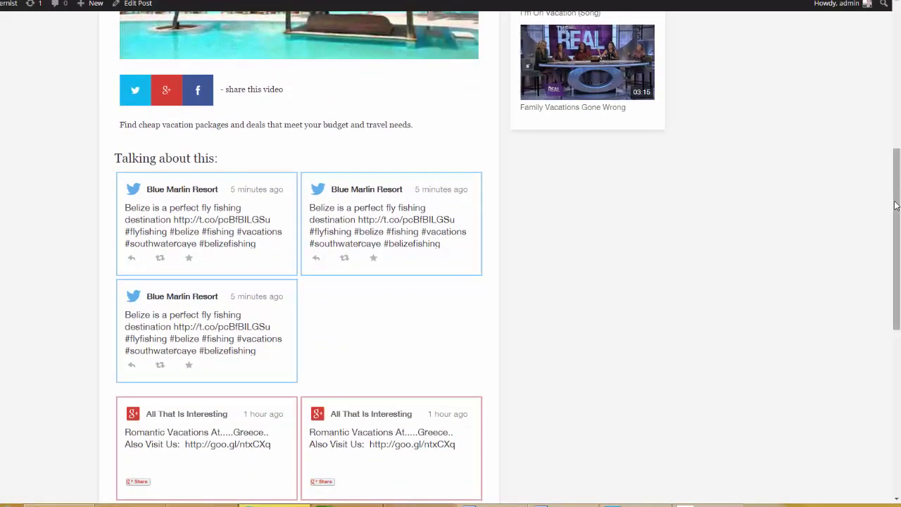
pyautogui.scroll(-3, 885, 249)
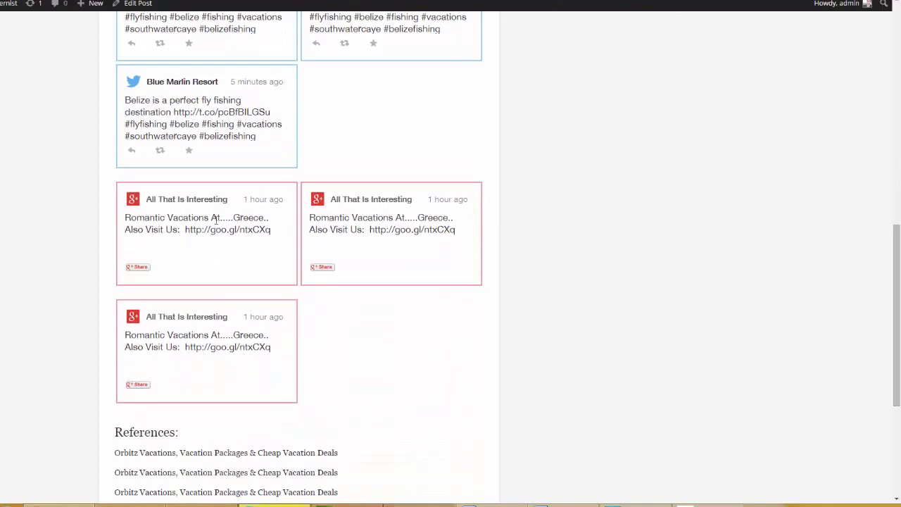
pyautogui.moveTo(895, 256); pyautogui.dragTo(879, 328)
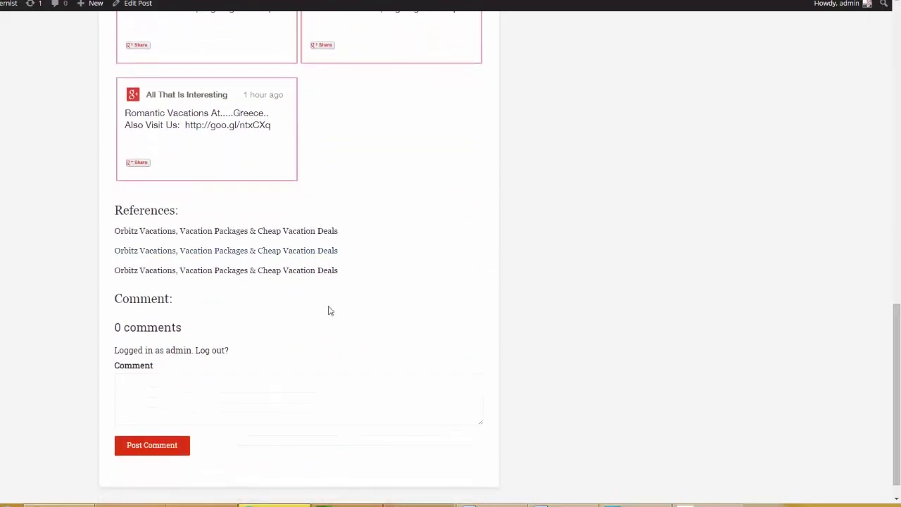
pyautogui.moveTo(895, 335); pyautogui.dragTo(870, 84)
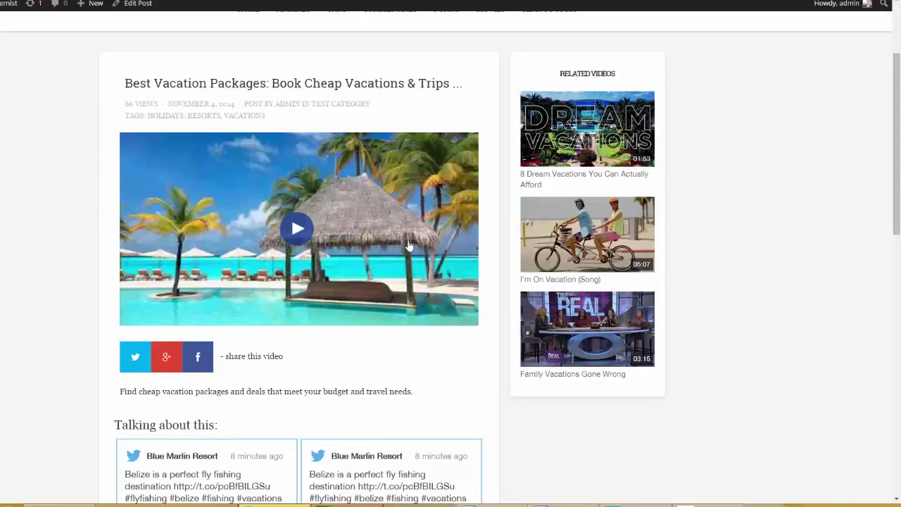
# Play the vacation video, skip the email signup form, then click the video to bring it back.
pyautogui.click(296, 227)
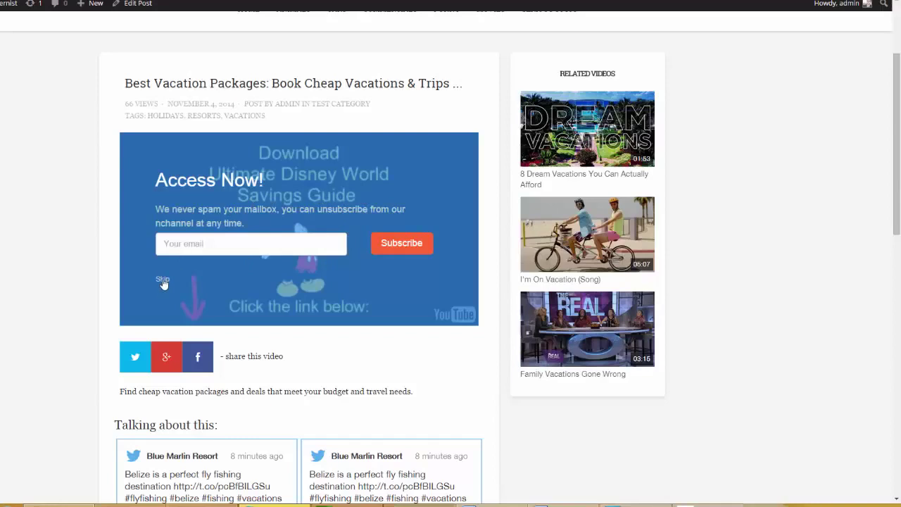
pyautogui.click(163, 280)
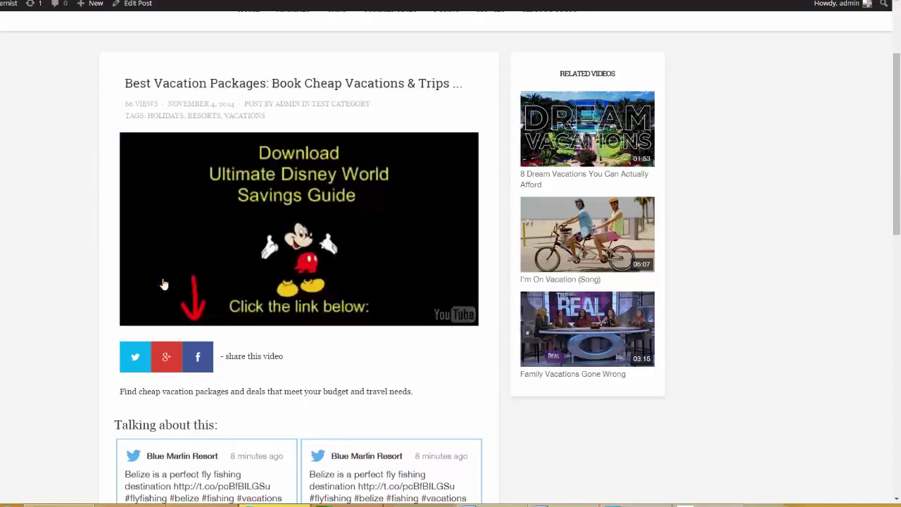
pyautogui.click(331, 228)
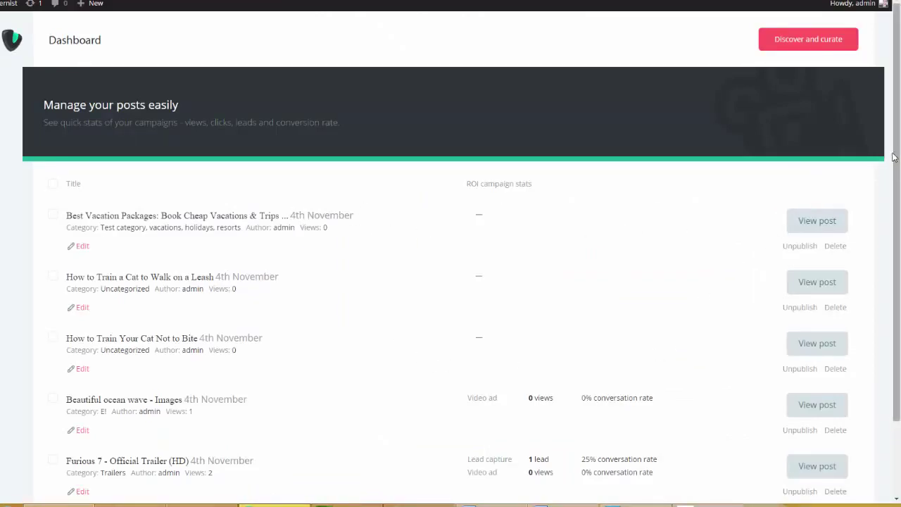
# Scroll down the dashboard post list to view the per-post ROI stats.
pyautogui.scroll(-1, 896, 155)
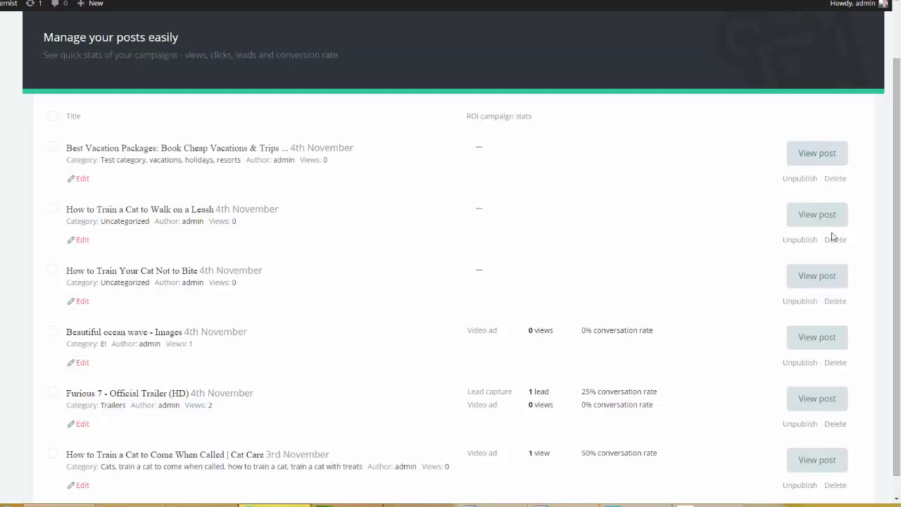
pyautogui.moveTo(893, 250); pyautogui.dragTo(893, 270)
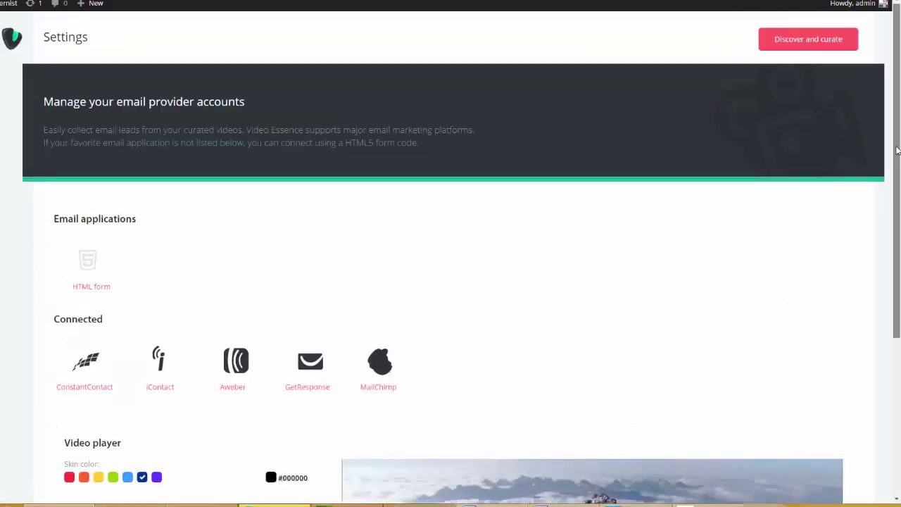
pyautogui.scroll(-2, 891, 169)
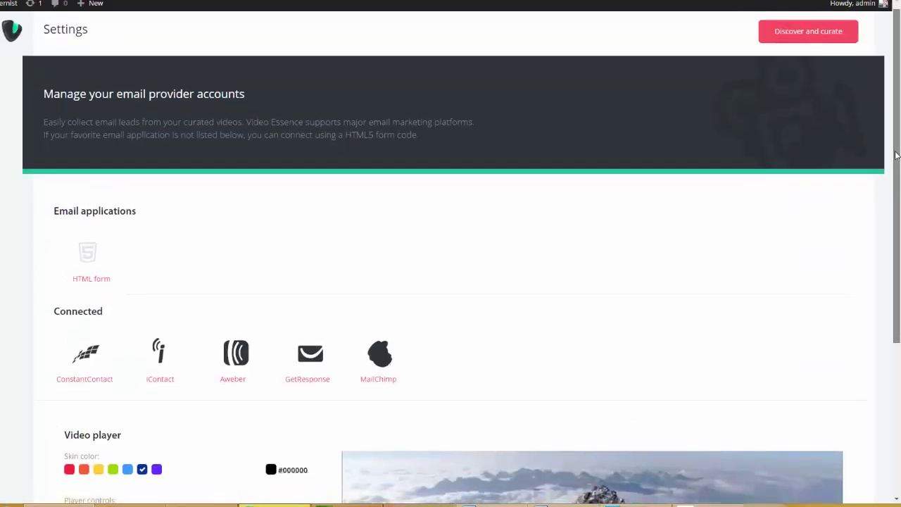
pyautogui.moveTo(891, 169); pyautogui.dragTo(892, 191)
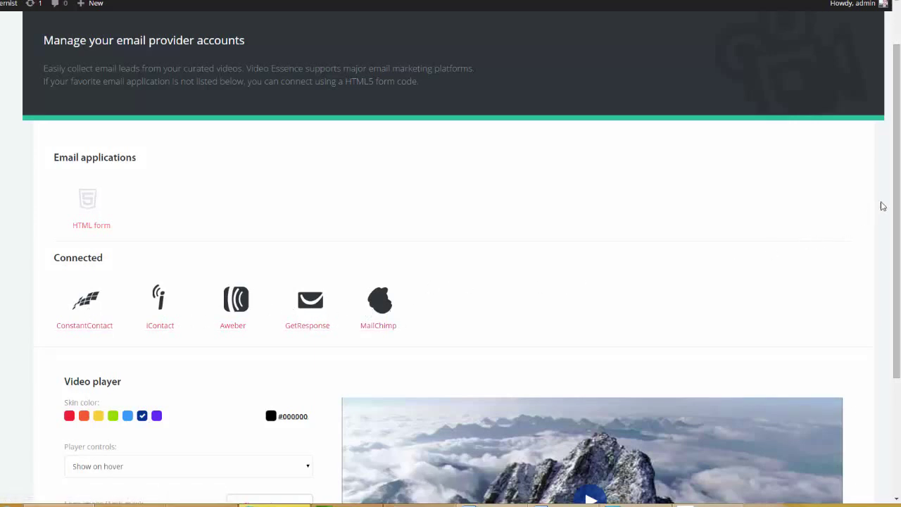
pyautogui.scroll(-3, 880, 232)
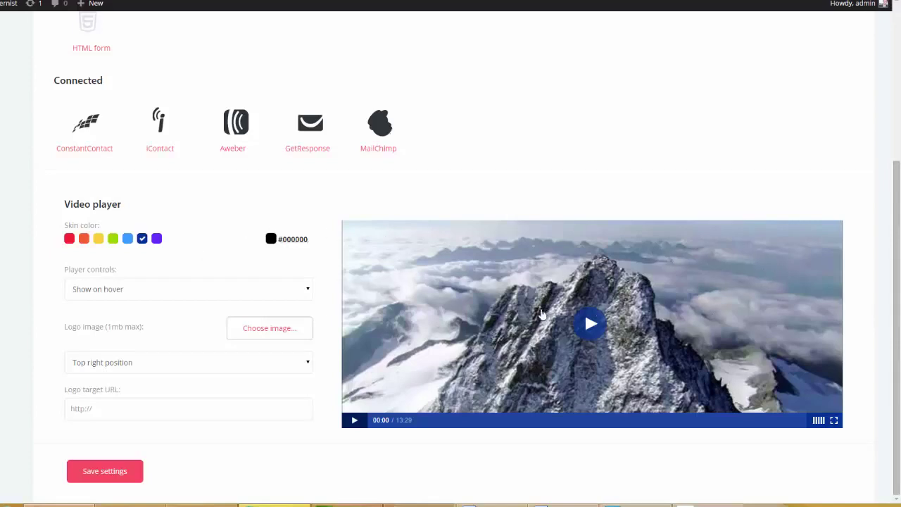
# Try orange, yellow and green skins, then settle on a light blue player skin.
pyautogui.click(83, 239)
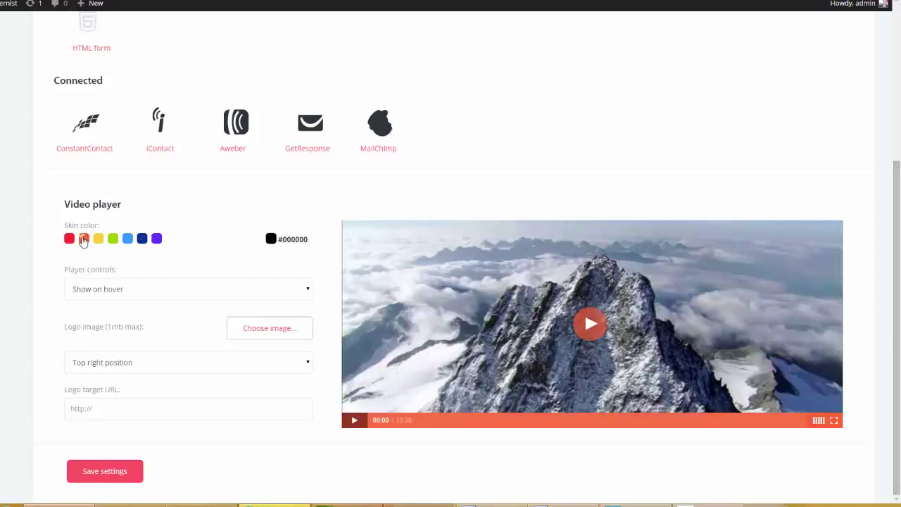
pyautogui.click(98, 238)
pyautogui.click(113, 238)
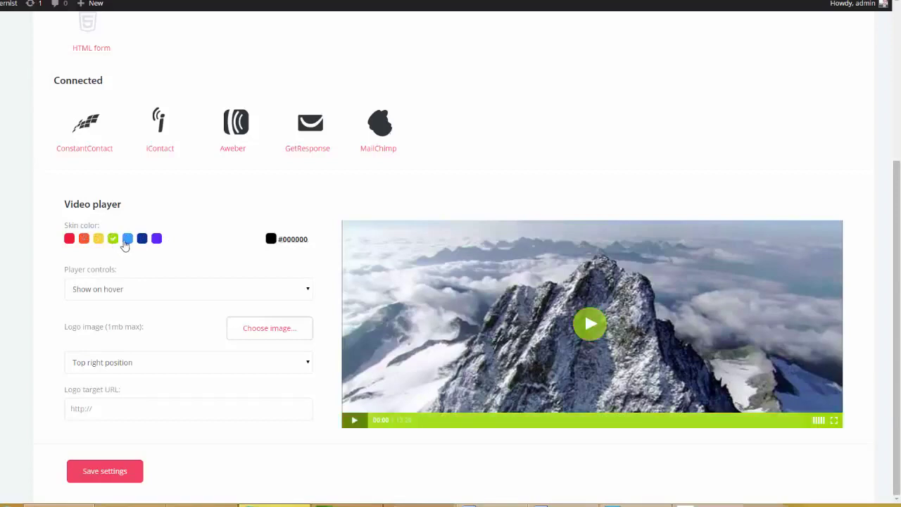
pyautogui.click(127, 239)
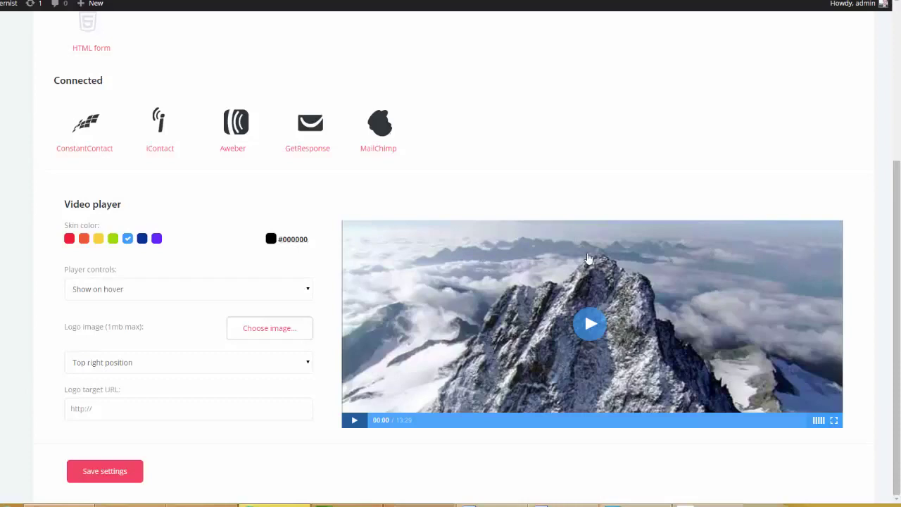
# Set the Player controls option to Hide after trying Show on hover and Display always.
pyautogui.click(309, 290)
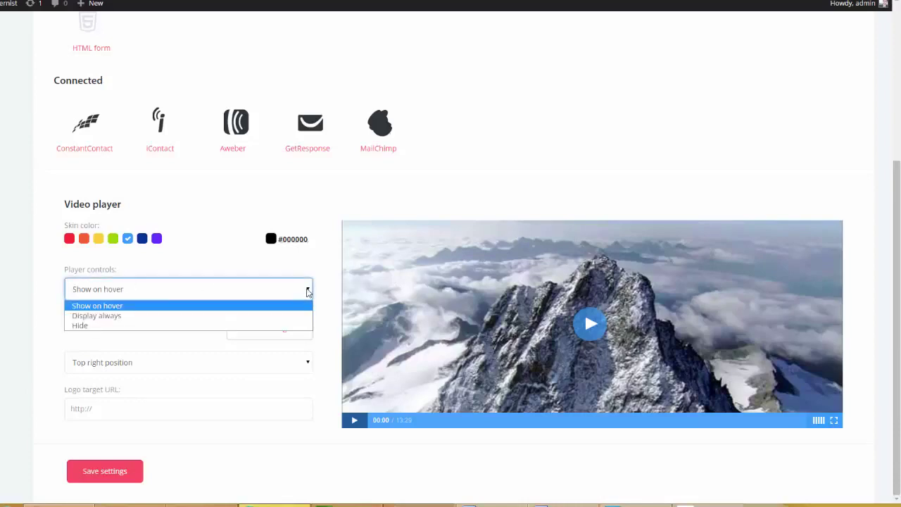
pyautogui.click(128, 307)
pyautogui.click(307, 291)
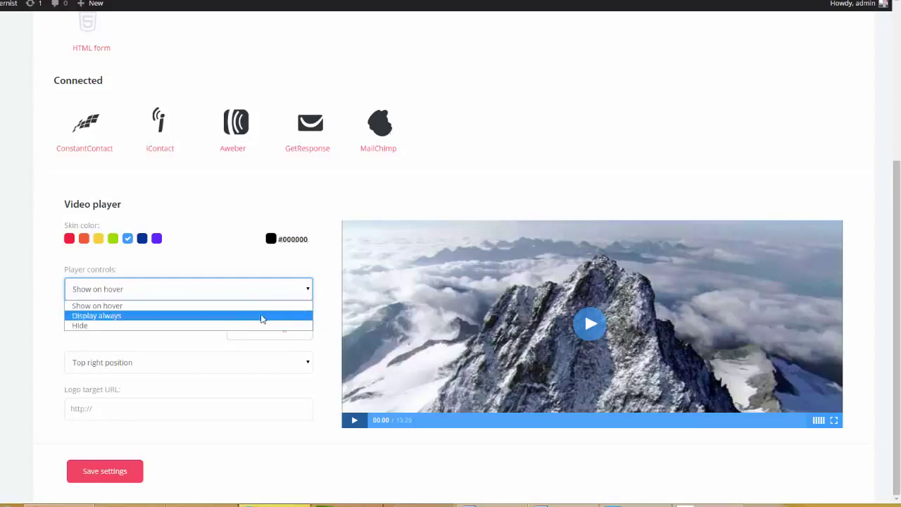
pyautogui.click(269, 316)
pyautogui.click(307, 291)
pyautogui.click(280, 325)
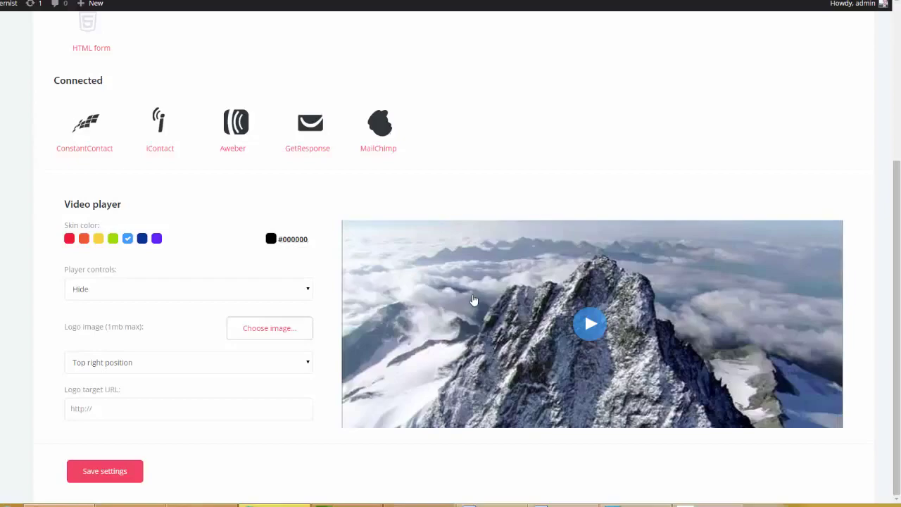
# Set logo.png as the video player's logo image.
pyautogui.click(274, 328)
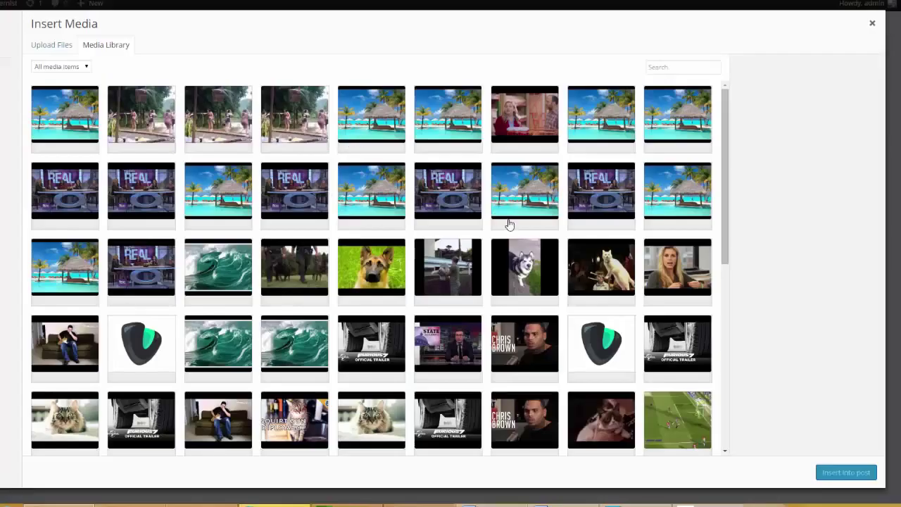
pyautogui.click(591, 345)
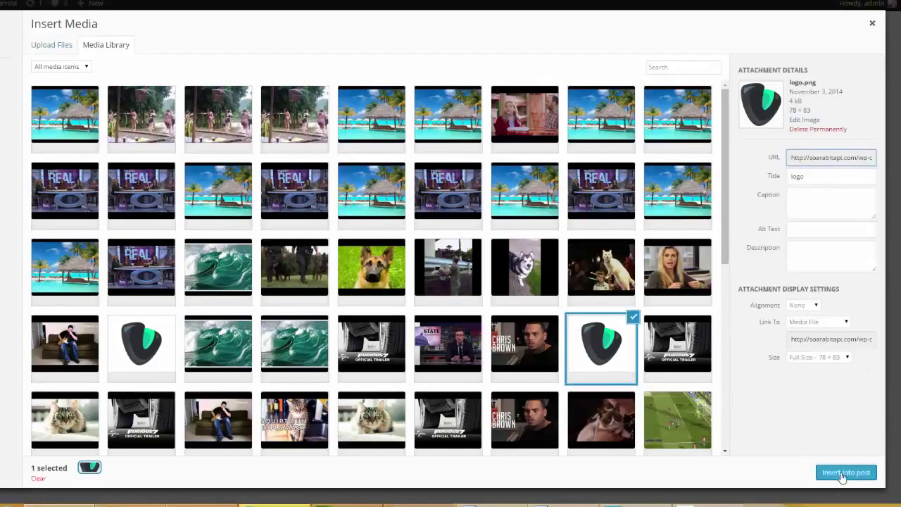
pyautogui.click(843, 473)
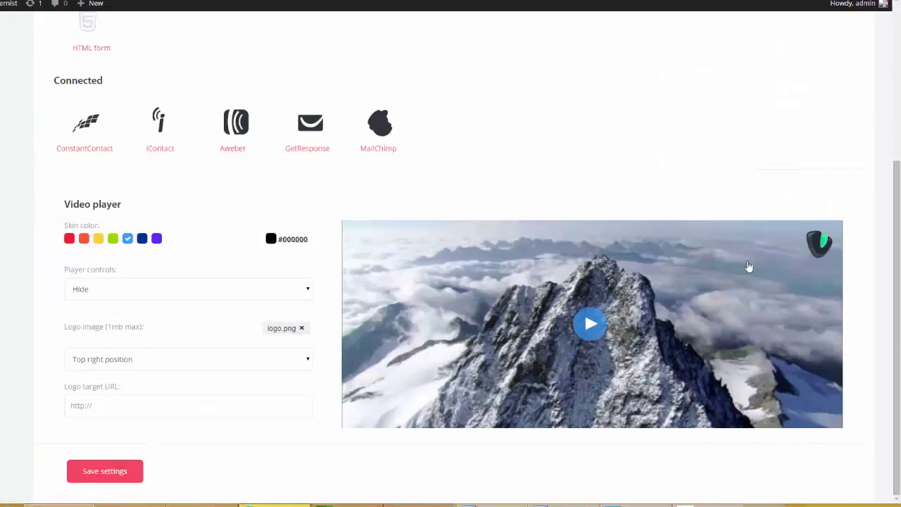
# Position the logo top left and link it to myvacationpackages.com.
pyautogui.click(311, 356)
pyautogui.click(286, 375)
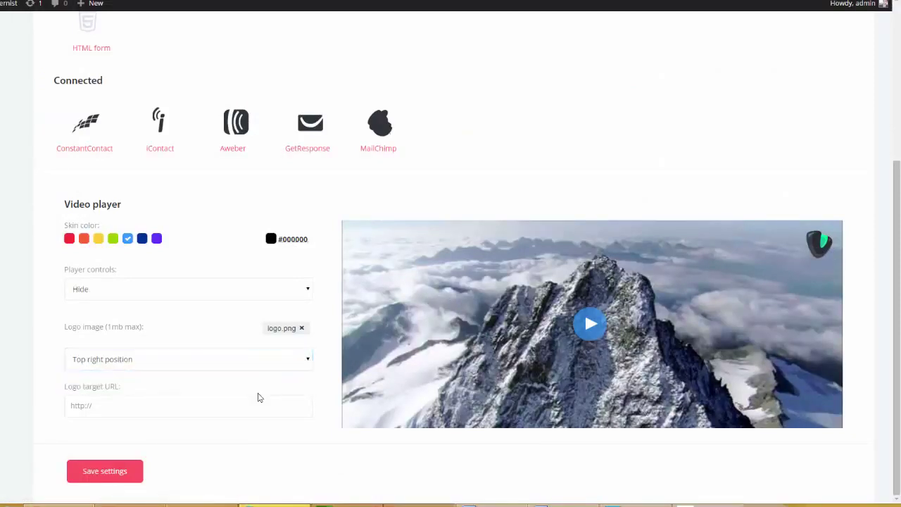
pyautogui.click(305, 358)
pyautogui.click(282, 382)
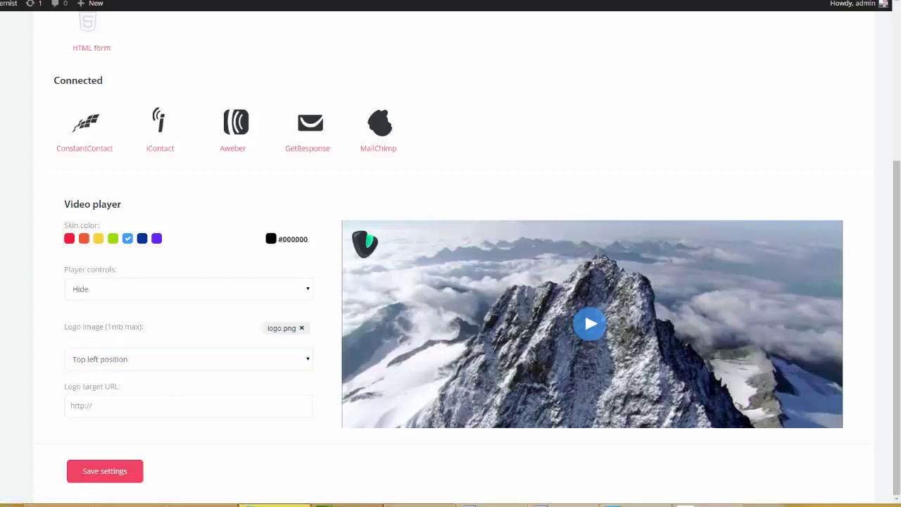
pyautogui.click(115, 403)
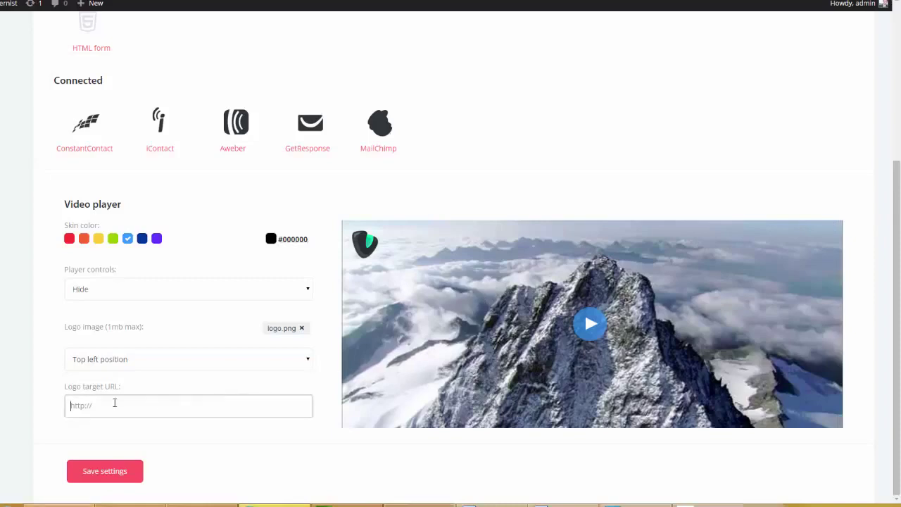
pyautogui.write('myvacationpackages.com')
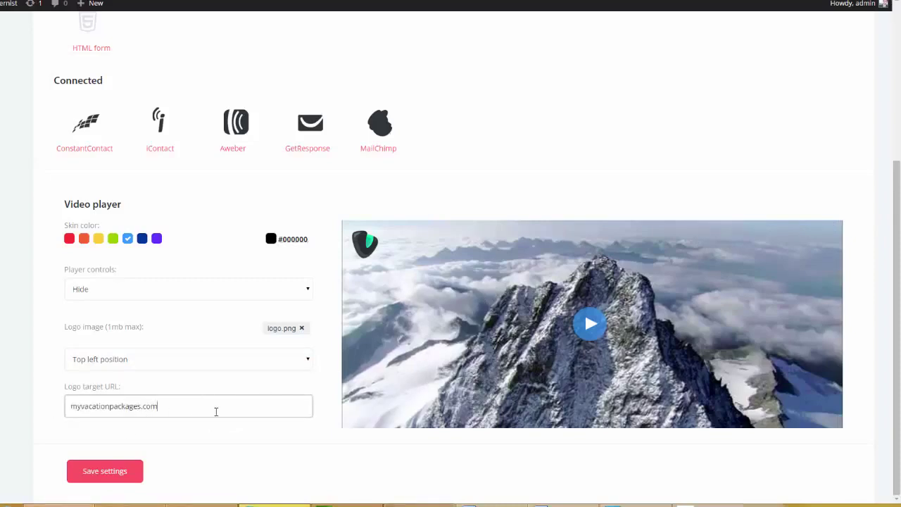